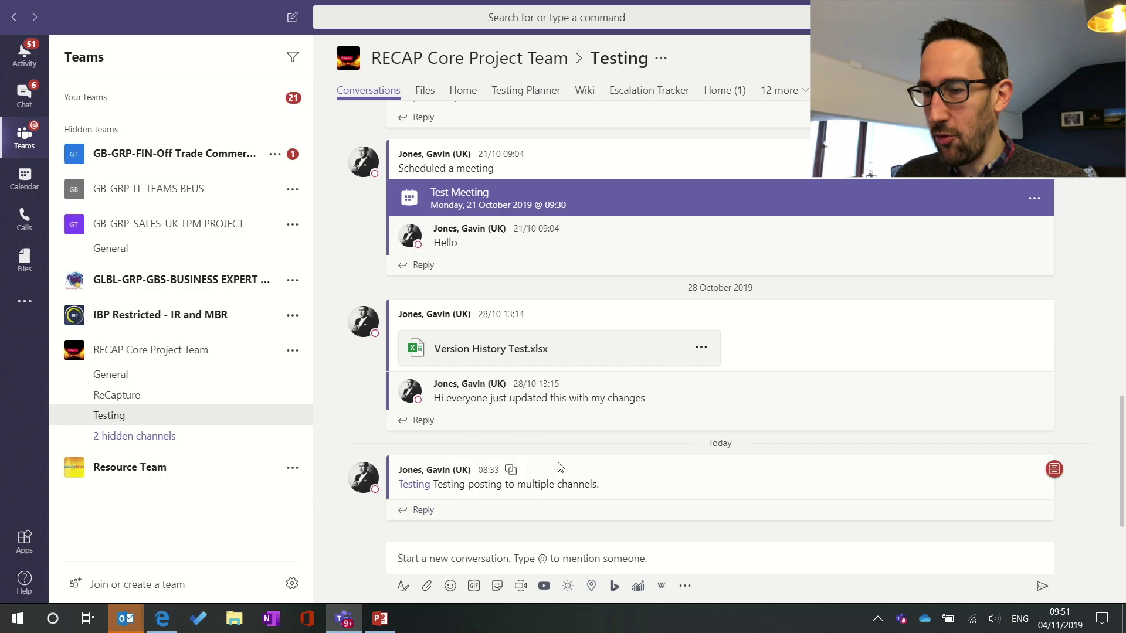
- Open the expanded formatting editor for a new conversation in the Testing channel
{"action": "mouse_move", "coordinate": [551, 466]}
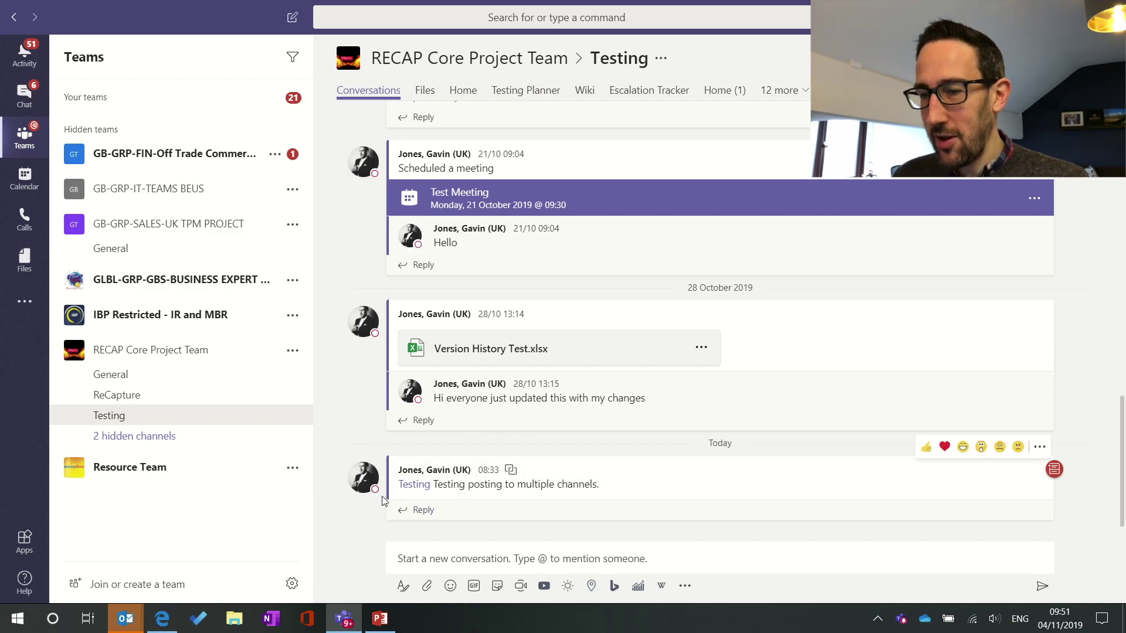
{"action": "left_click", "coordinate": [459, 560]}
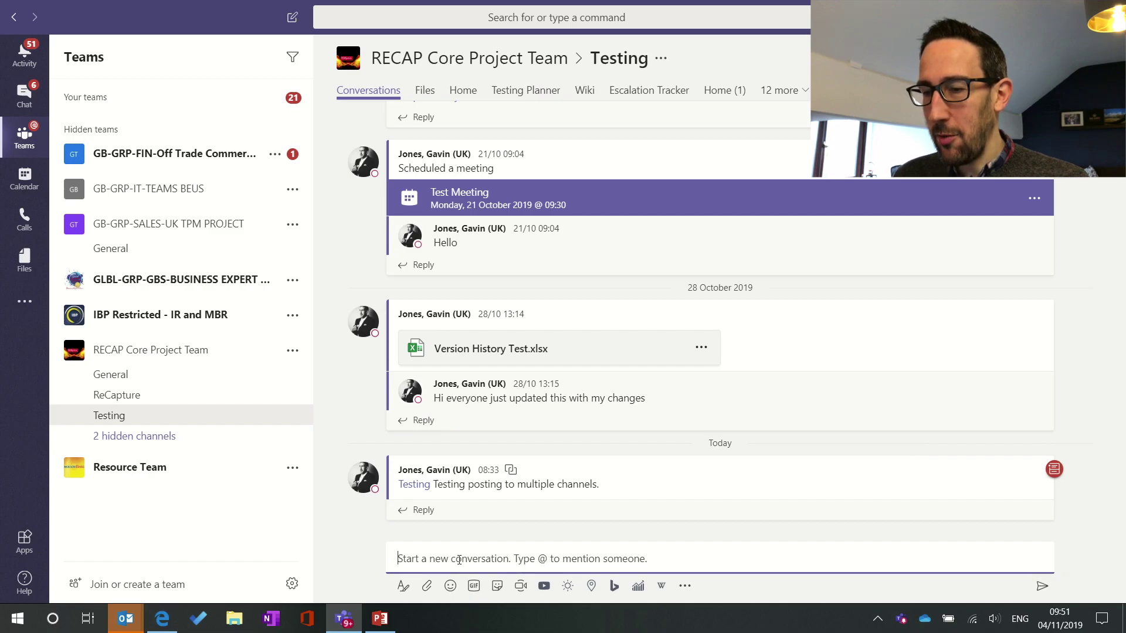
{"action": "left_click", "coordinate": [402, 587]}
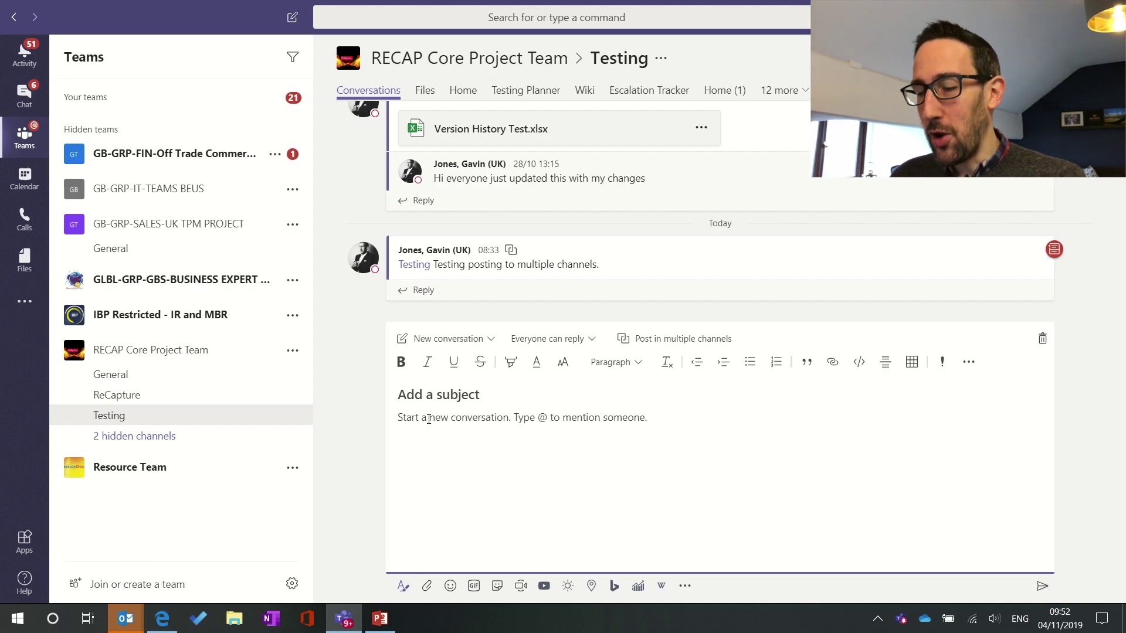
- Enter the placeholder lines "gfg", "fgd" and "gsdfgds" in the message body and clear them again
{"action": "type", "text": "gfg "}
{"action": "type", "text": "fgd "}
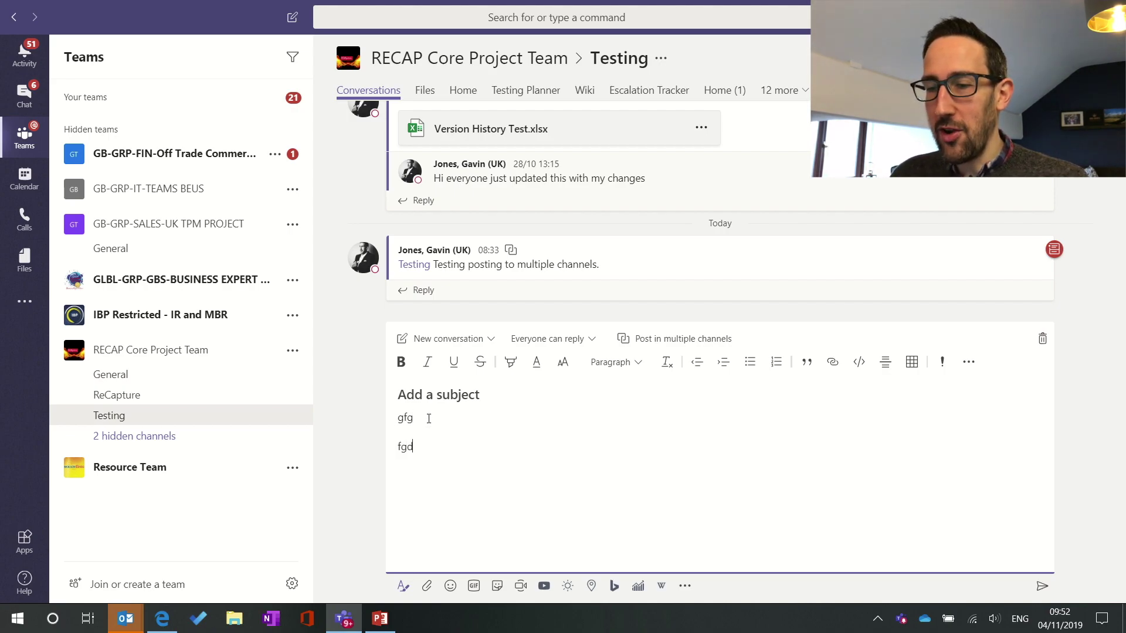
{"action": "type", "text": "gsdfgds"}
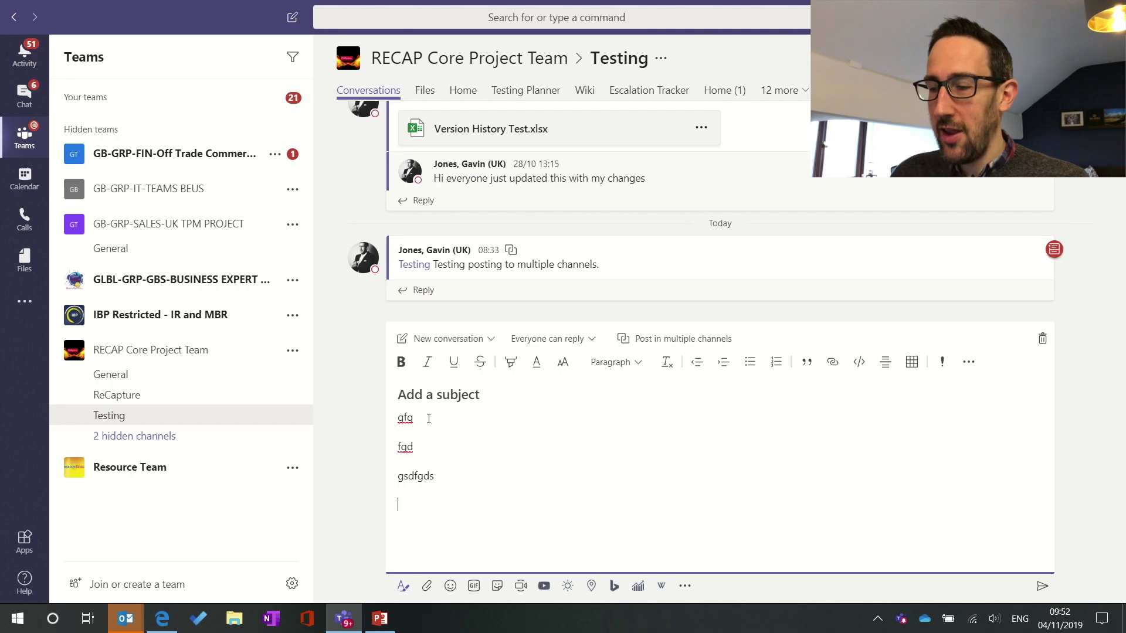
{"action": "key", "text": "BackSpace"}
{"action": "key", "text": "BackSpace"}
{"action": "key", "text": "BackSpace"}
{"action": "key", "text": "BackSpace"}
{"action": "key", "text": "BackSpace"}
{"action": "key", "text": "BackSpace"}
{"action": "key", "text": "BackSpace"}
{"action": "key", "text": "BackSpace"}
{"action": "key", "text": "BackSpace"}
{"action": "key", "text": "BackSpace"}
{"action": "key", "text": "BackSpace"}
{"action": "key", "text": "BackSpace"}
{"action": "key", "text": "BackSpace"}
{"action": "key", "text": "BackSpace"}
{"action": "key", "text": "BackSpace"}
{"action": "key", "text": "BackSpace"}
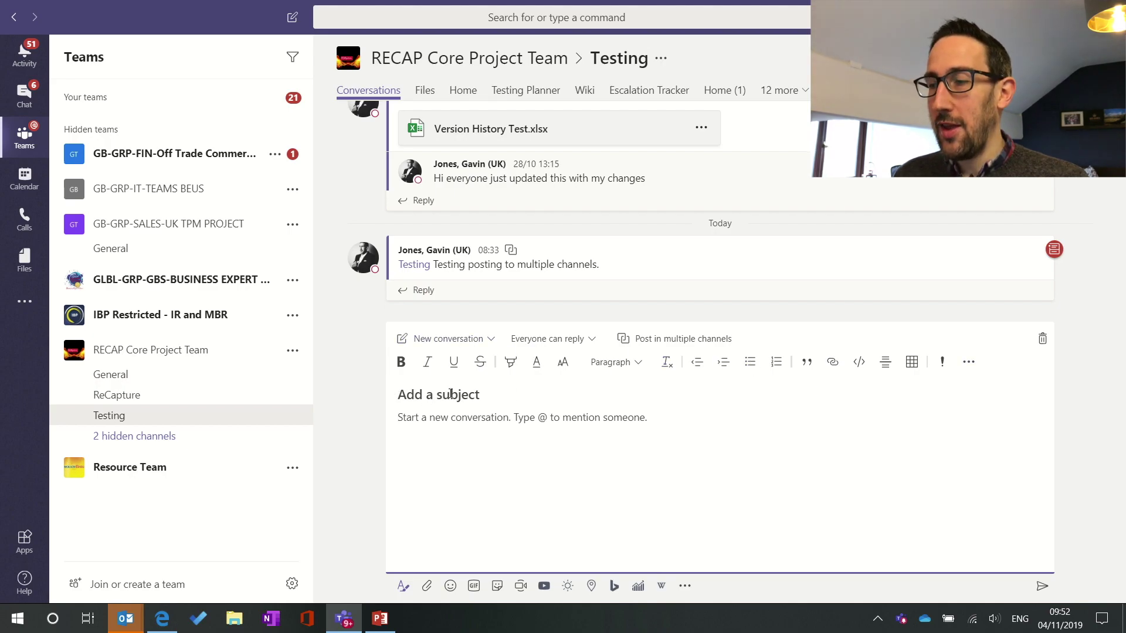
- Try the Announcement post type with its background image option and return the post type to New conversation
{"action": "left_click", "coordinate": [448, 343]}
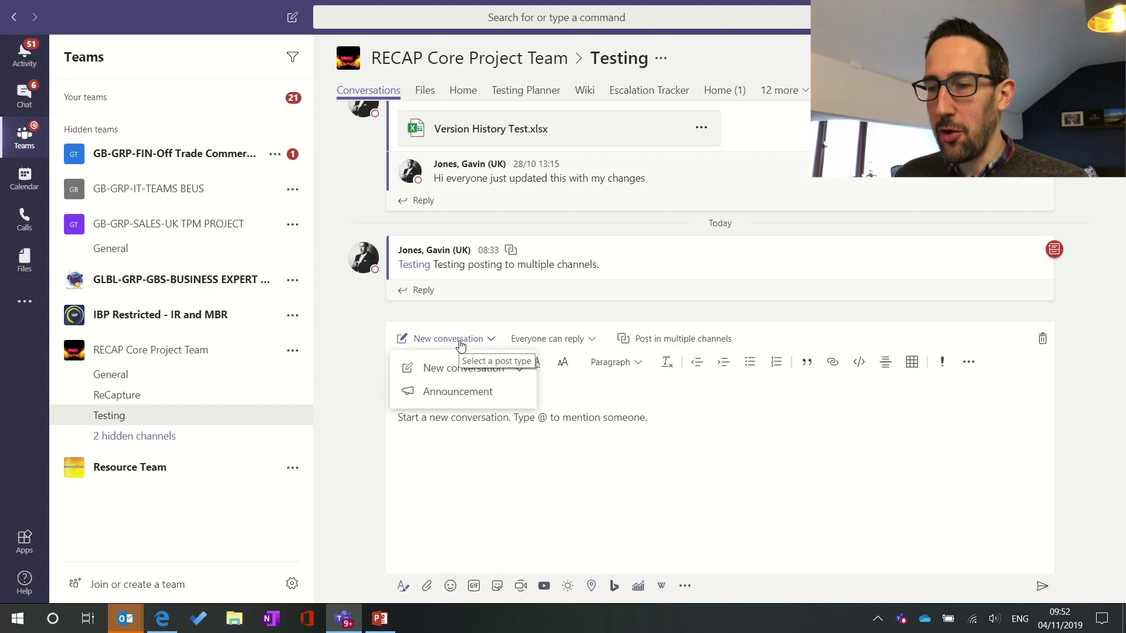
{"action": "left_click", "coordinate": [442, 397]}
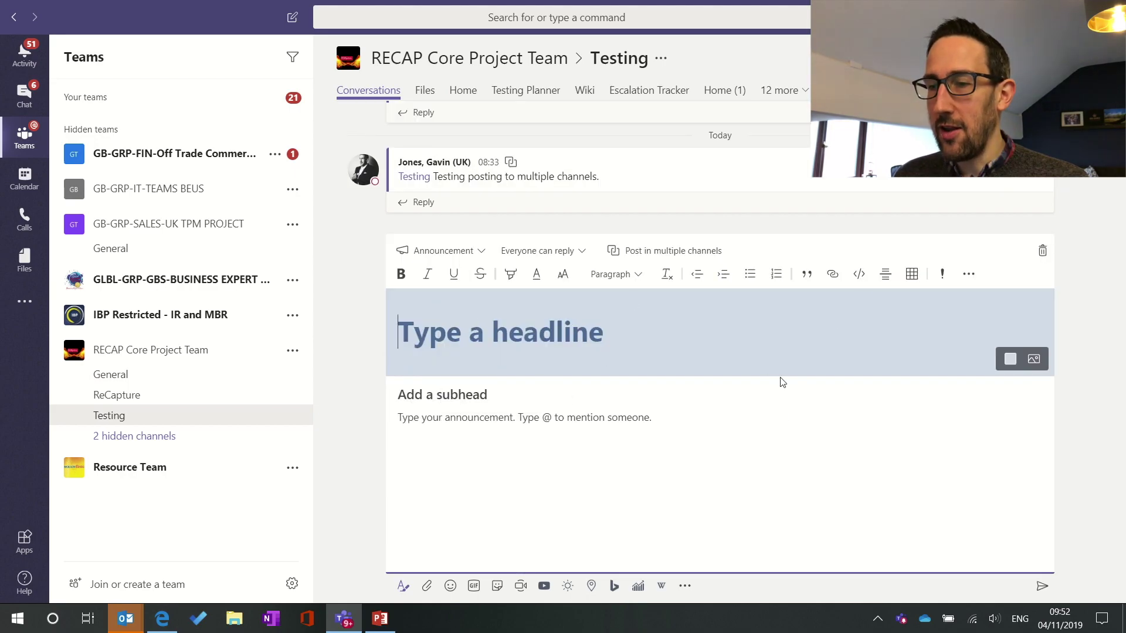
{"action": "left_click", "coordinate": [1033, 359]}
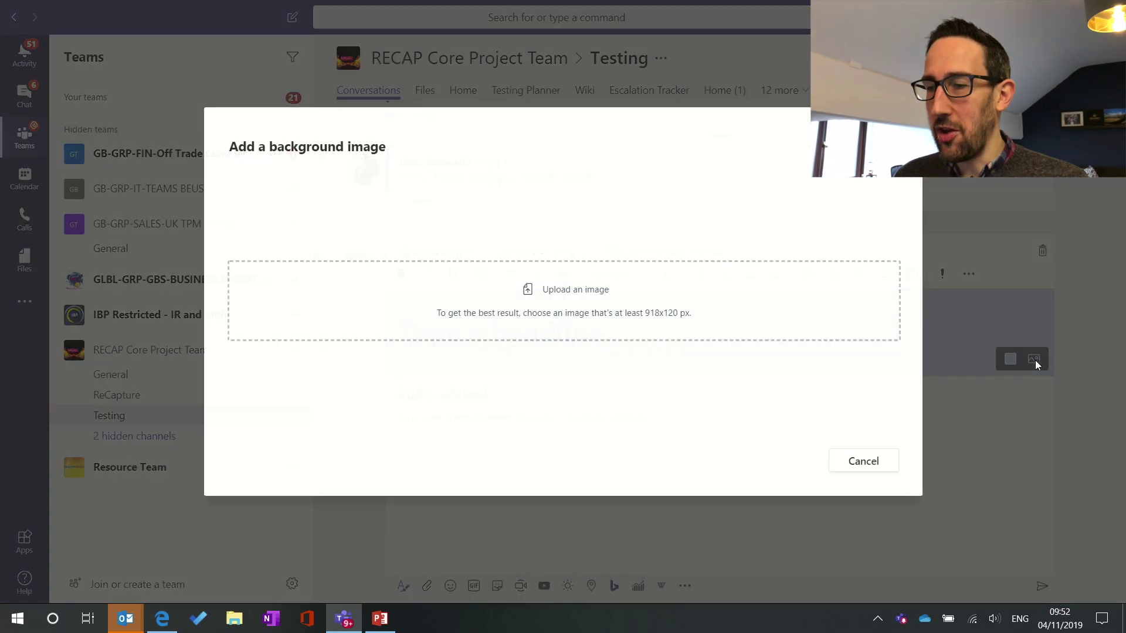
{"action": "left_click", "coordinate": [859, 462]}
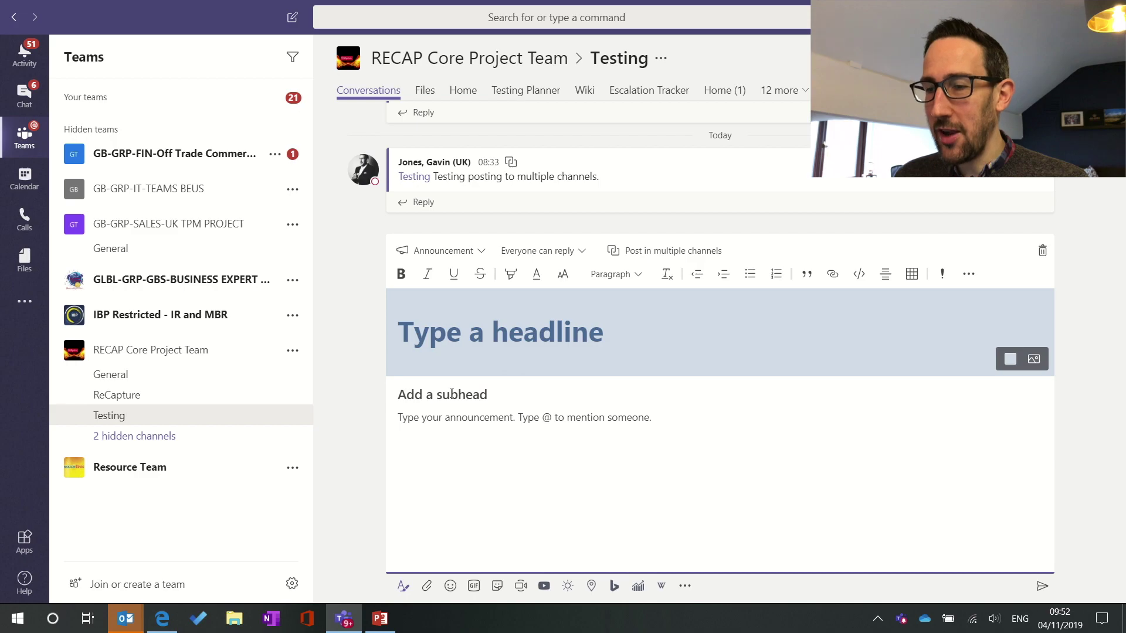
{"action": "left_click", "coordinate": [466, 253]}
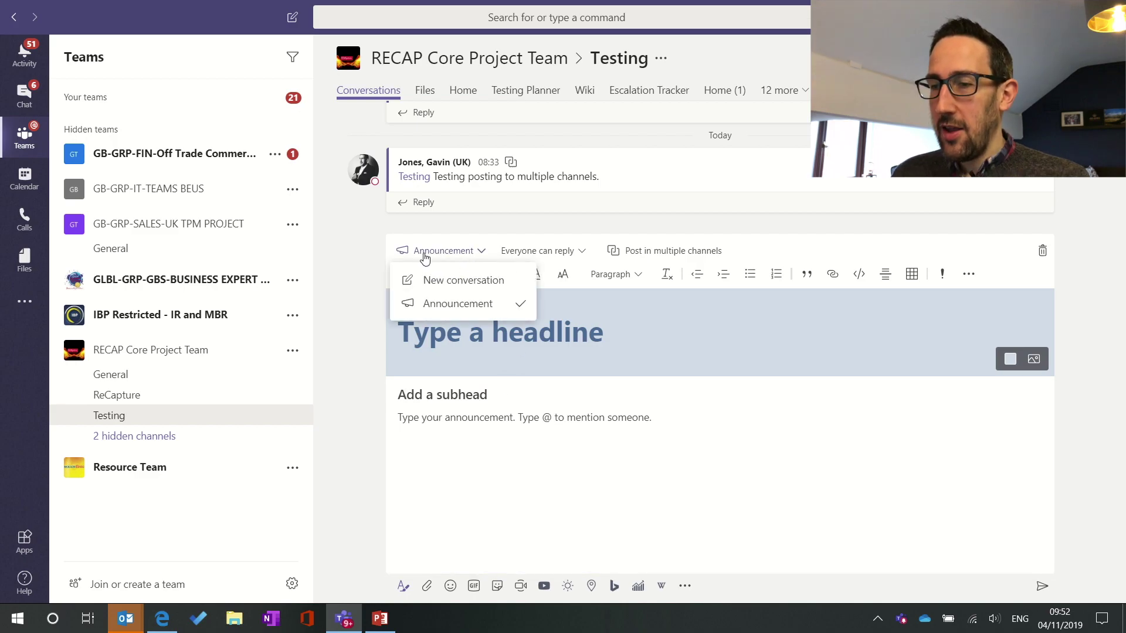
{"action": "left_click", "coordinate": [438, 281]}
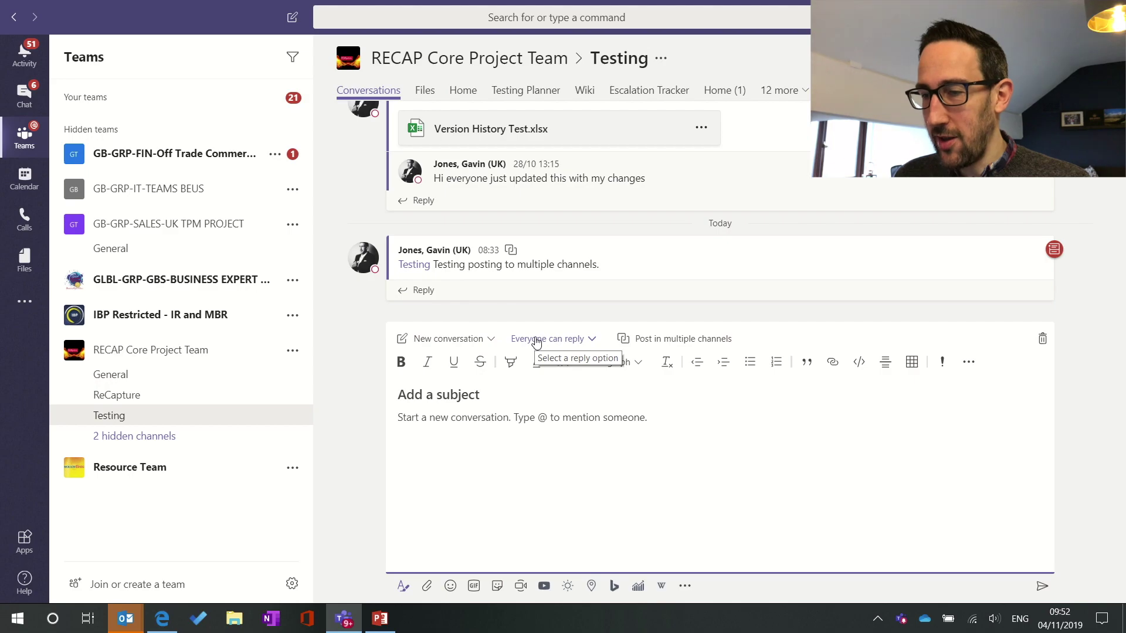
- Enable posting in multiple channels and write the message "Hello testing multiple posts"
{"action": "left_click", "coordinate": [582, 342]}
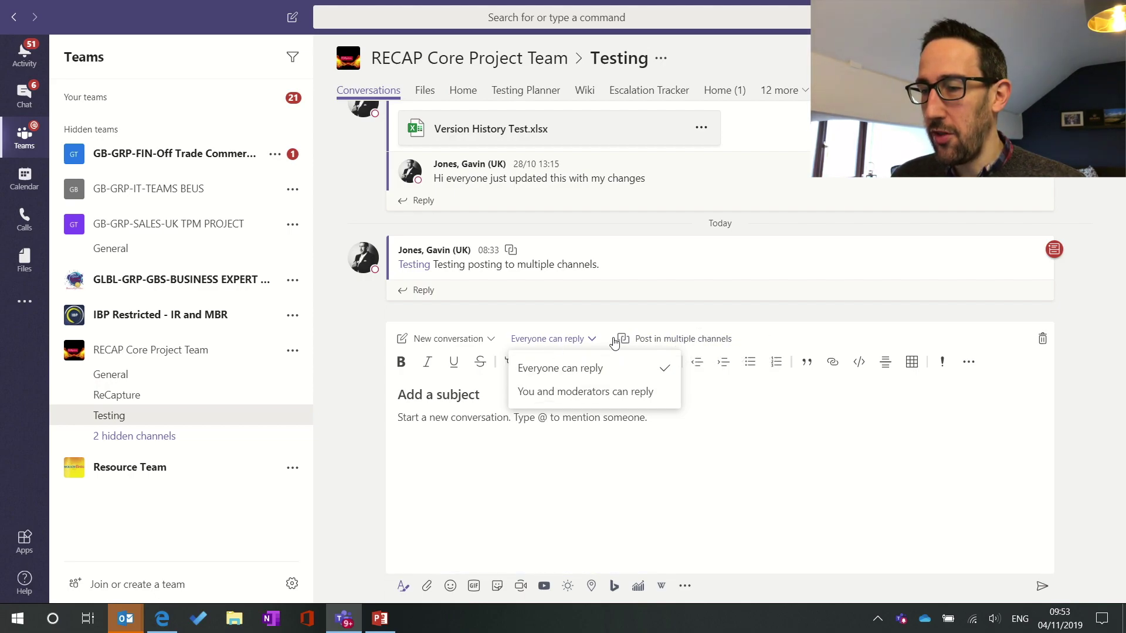
{"action": "left_click", "coordinate": [665, 337]}
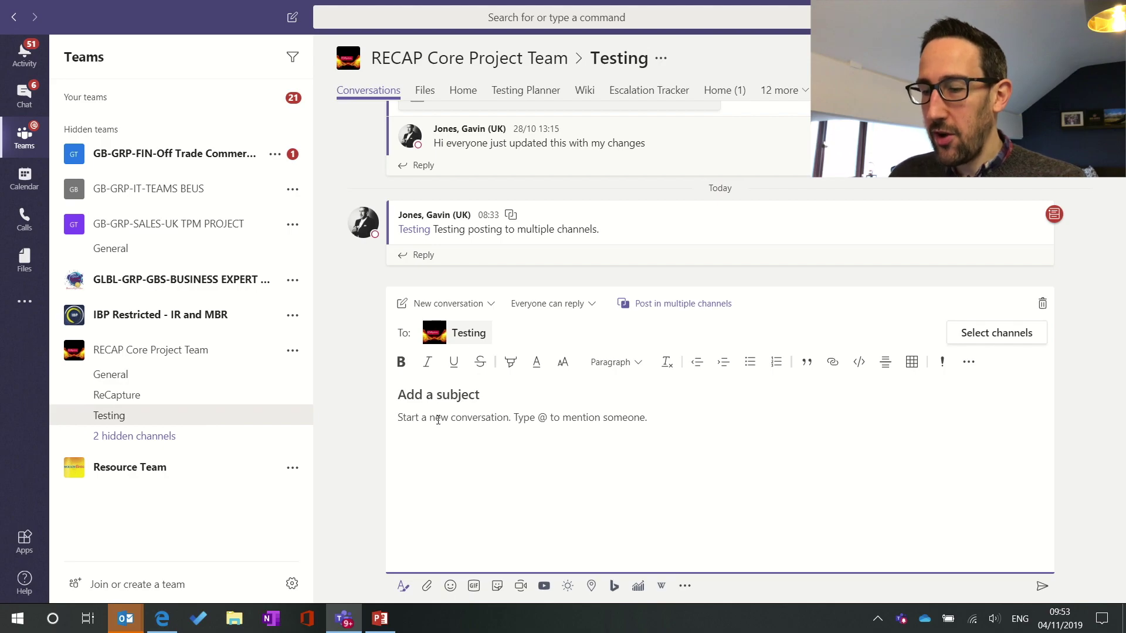
{"action": "type", "text": "Hell"}
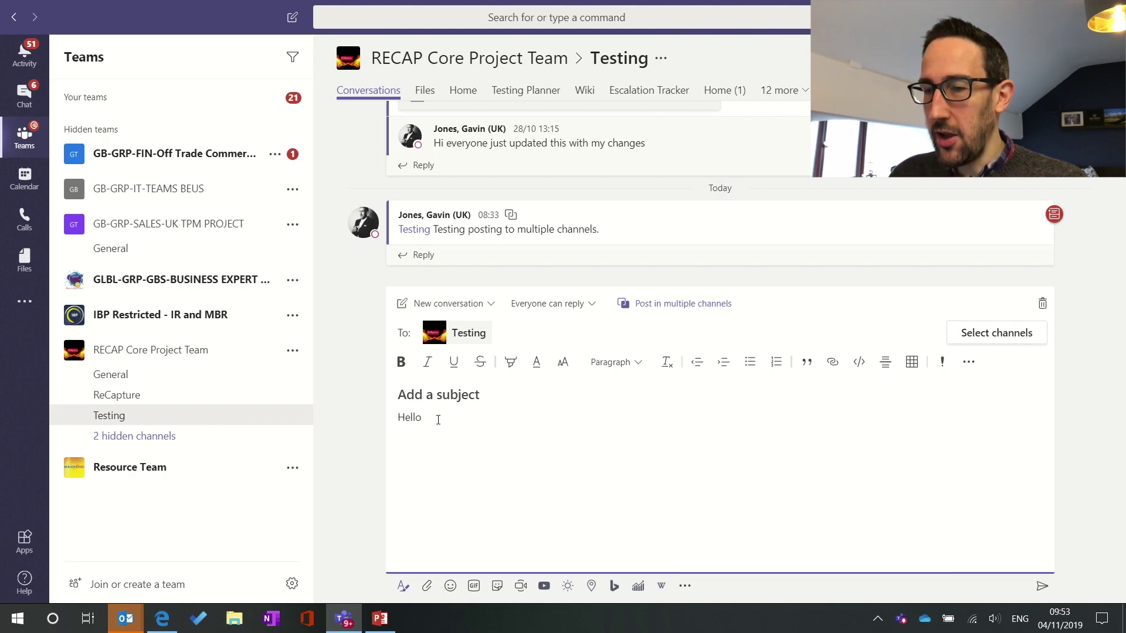
{"action": "type", "text": "o "}
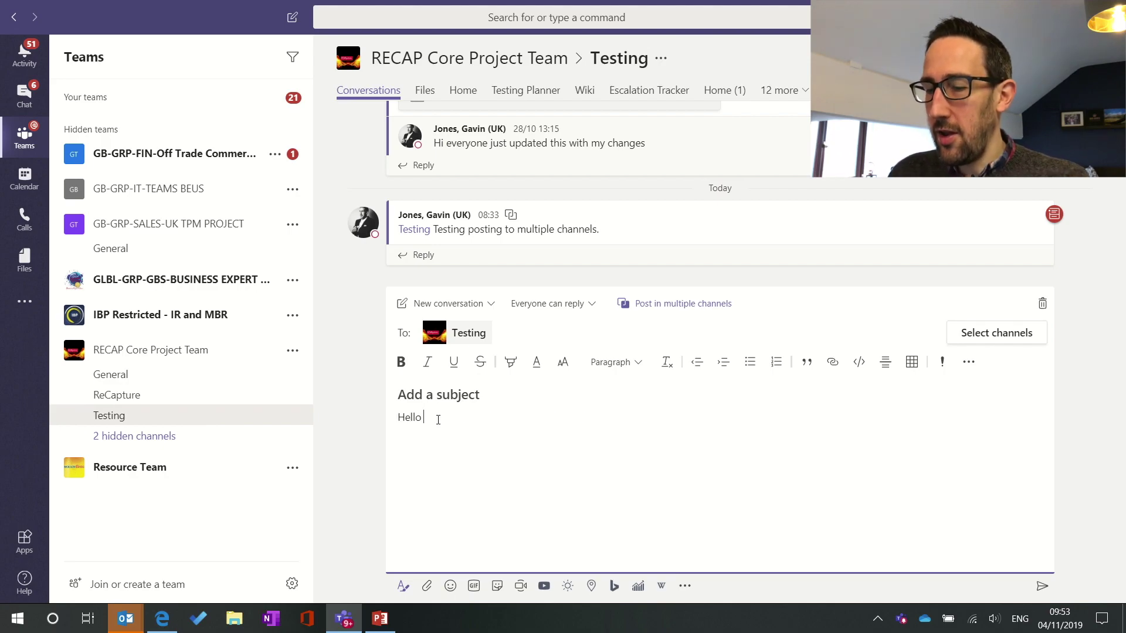
{"action": "type", "text": "testing multip"}
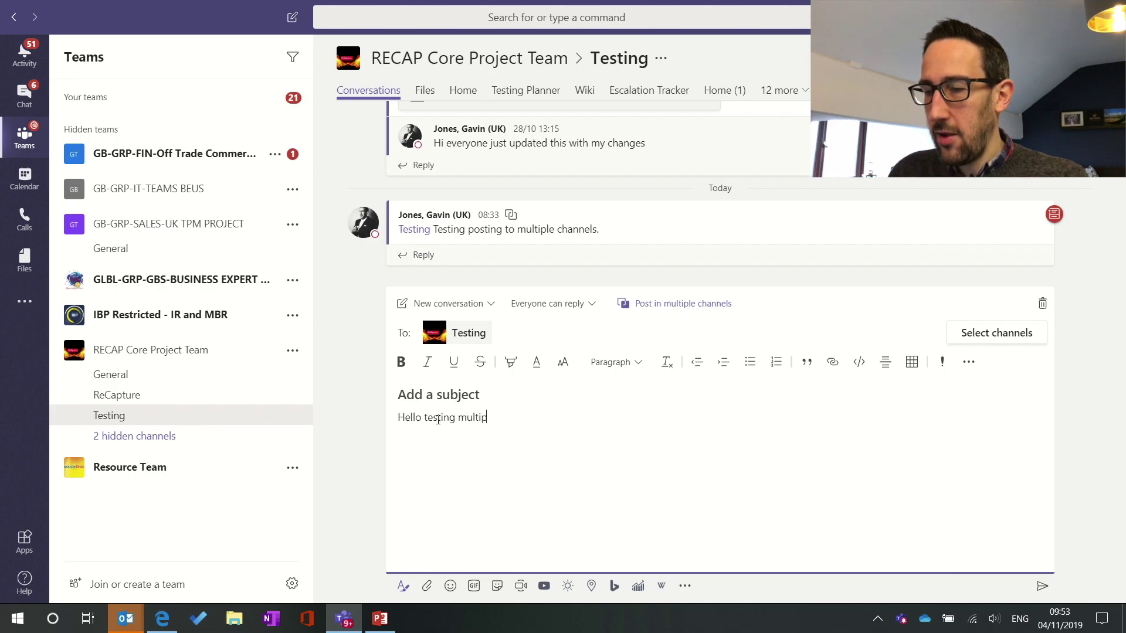
{"action": "type", "text": "le postst"}
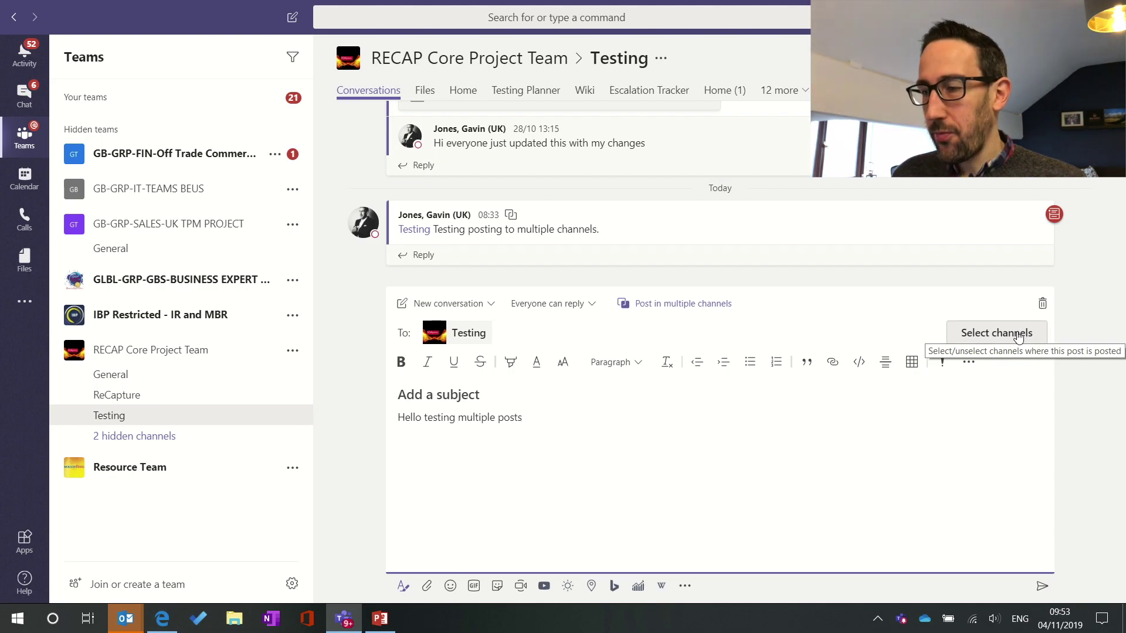
- Add only the ReCapture channel of RECAP Core Project Team as an extra destination and send the post
{"action": "left_click", "coordinate": [1018, 335]}
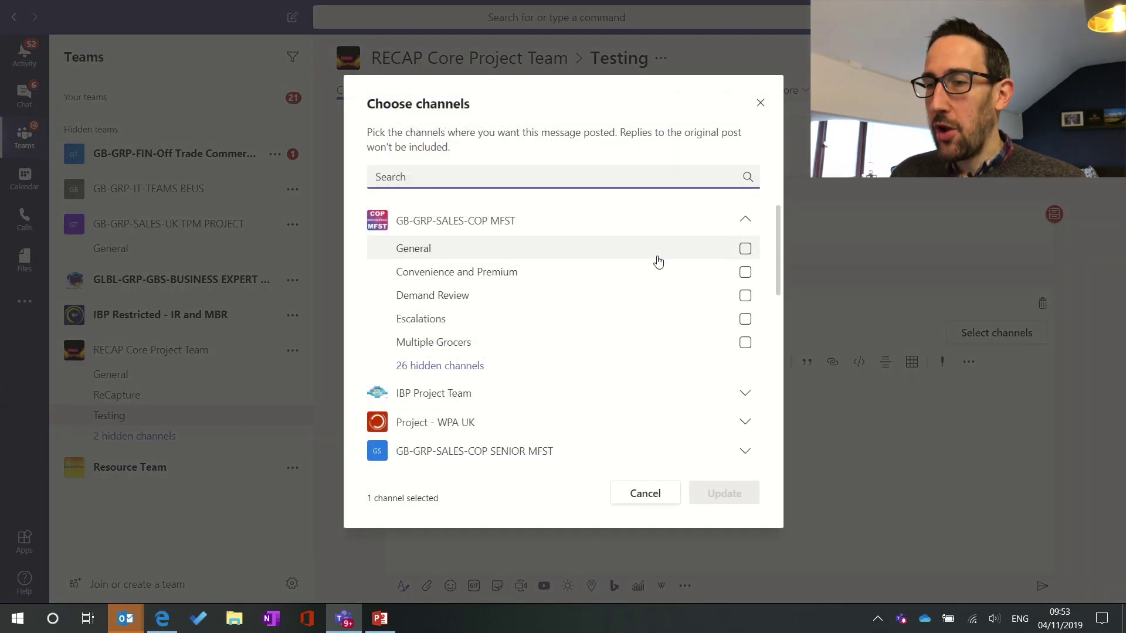
{"action": "left_click", "coordinate": [744, 222]}
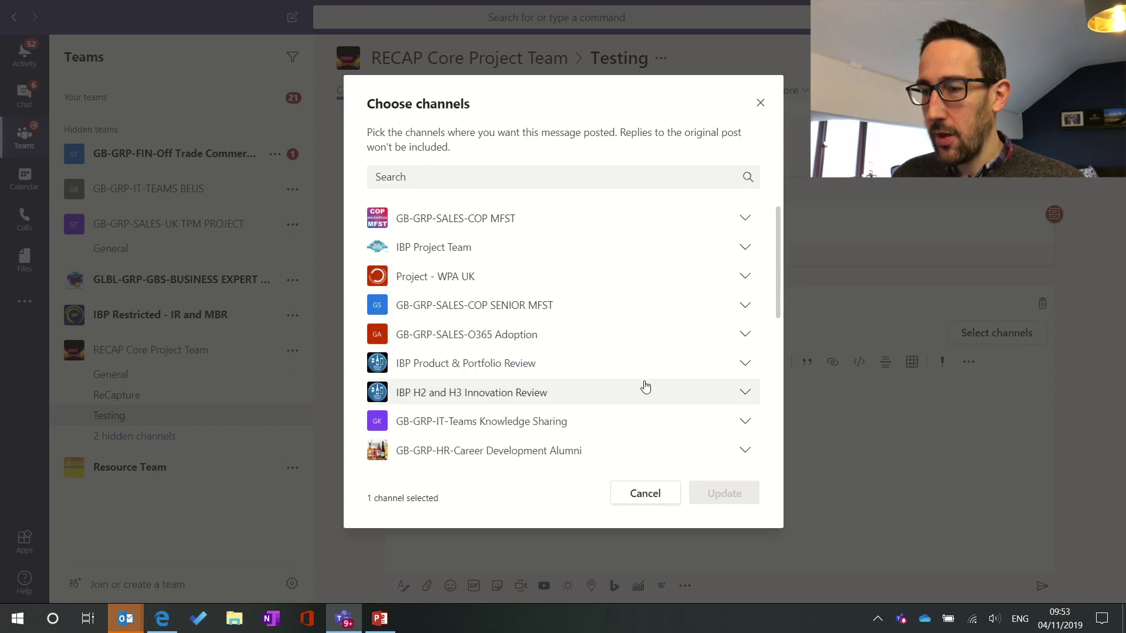
{"action": "scroll", "coordinate": [645, 386], "scroll_direction": "down", "scroll_amount": 5}
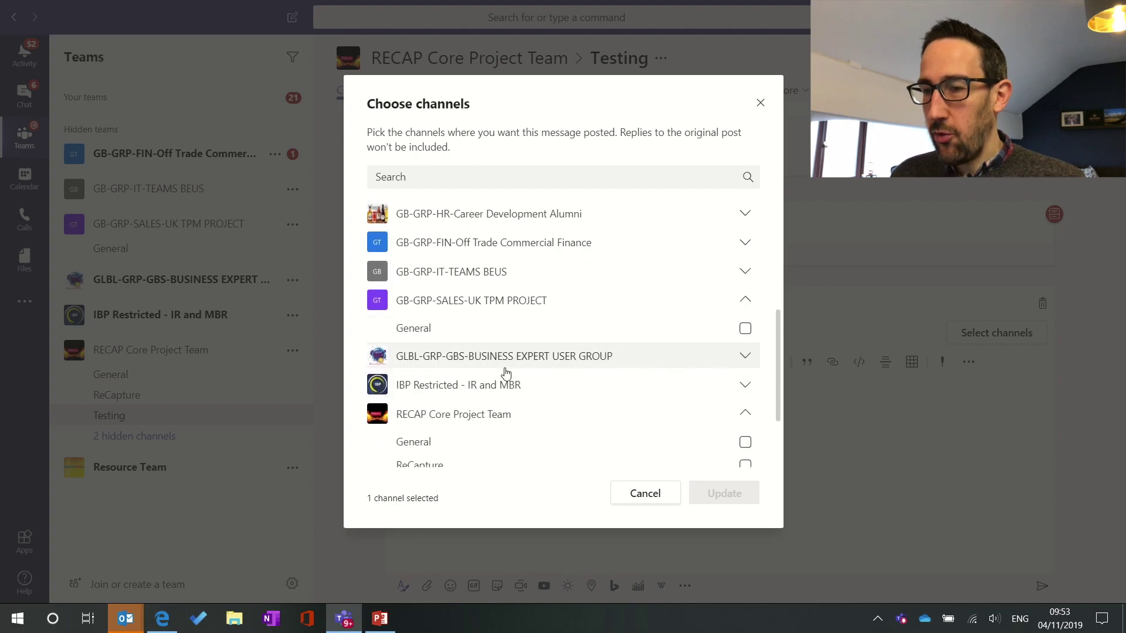
{"action": "scroll", "coordinate": [503, 376], "scroll_direction": "down", "scroll_amount": 2}
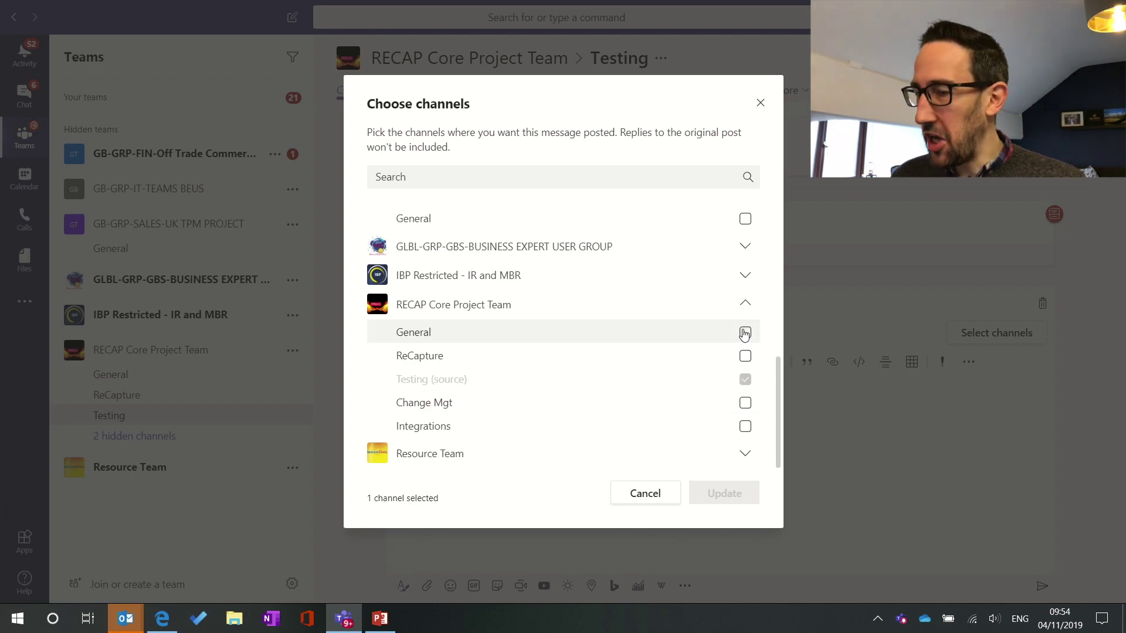
{"action": "left_click", "coordinate": [744, 359]}
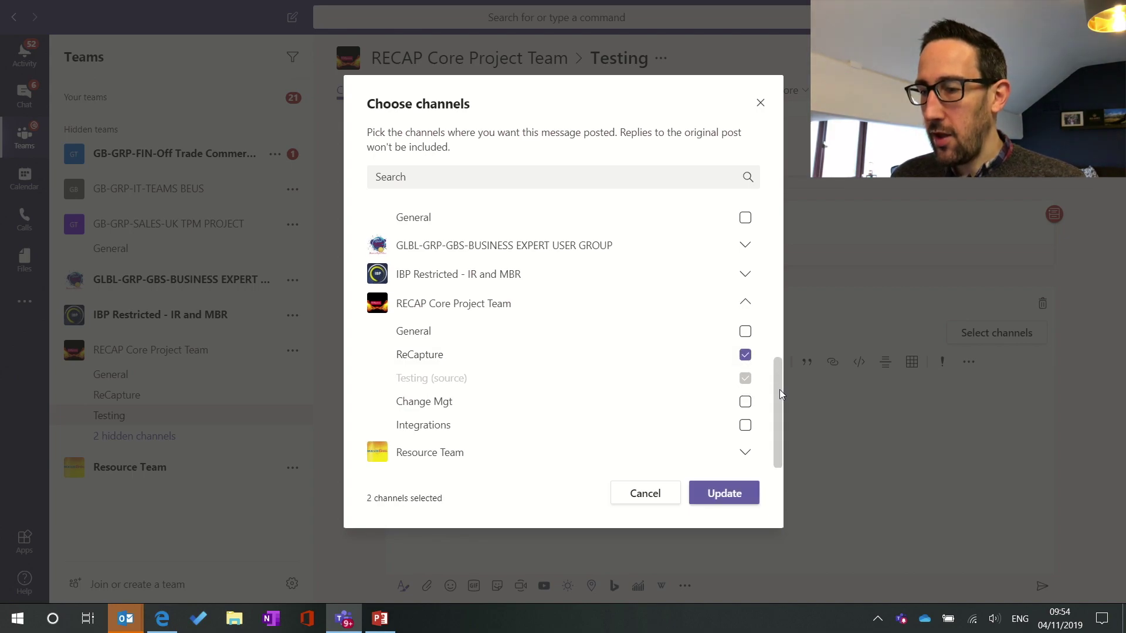
{"action": "left_click", "coordinate": [744, 332]}
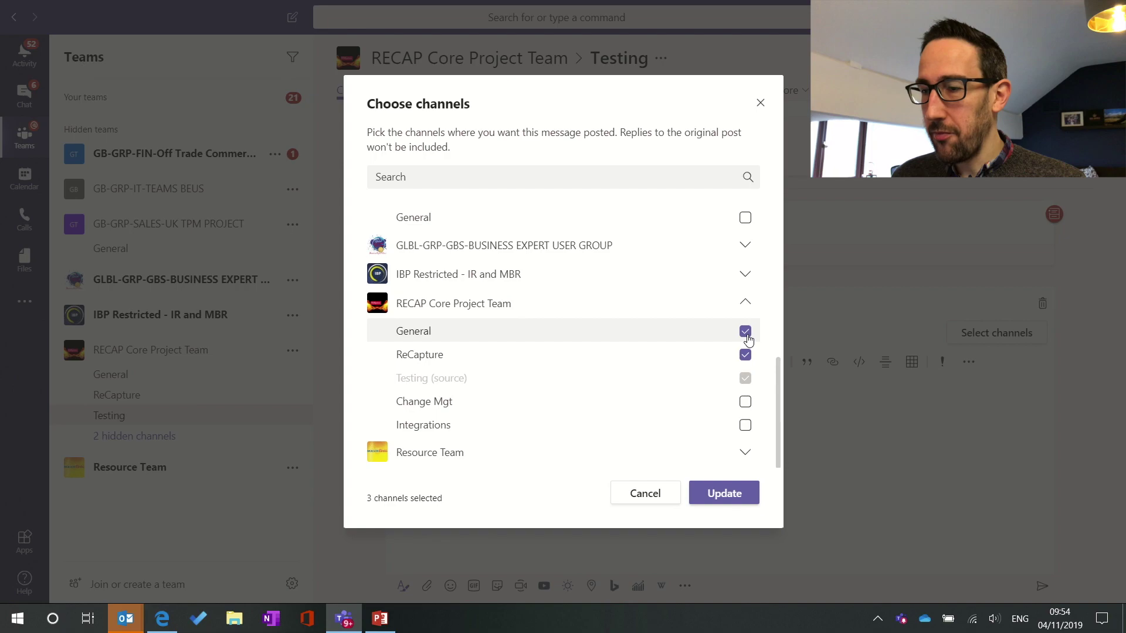
{"action": "left_click", "coordinate": [744, 332]}
{"action": "left_click", "coordinate": [745, 404]}
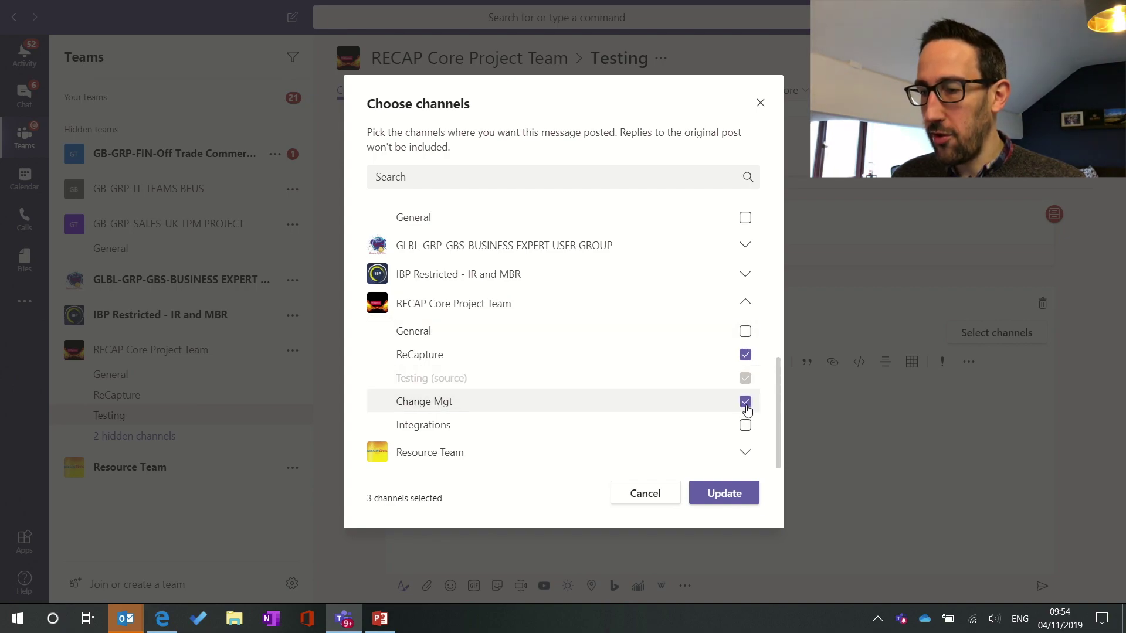
{"action": "left_click", "coordinate": [745, 402]}
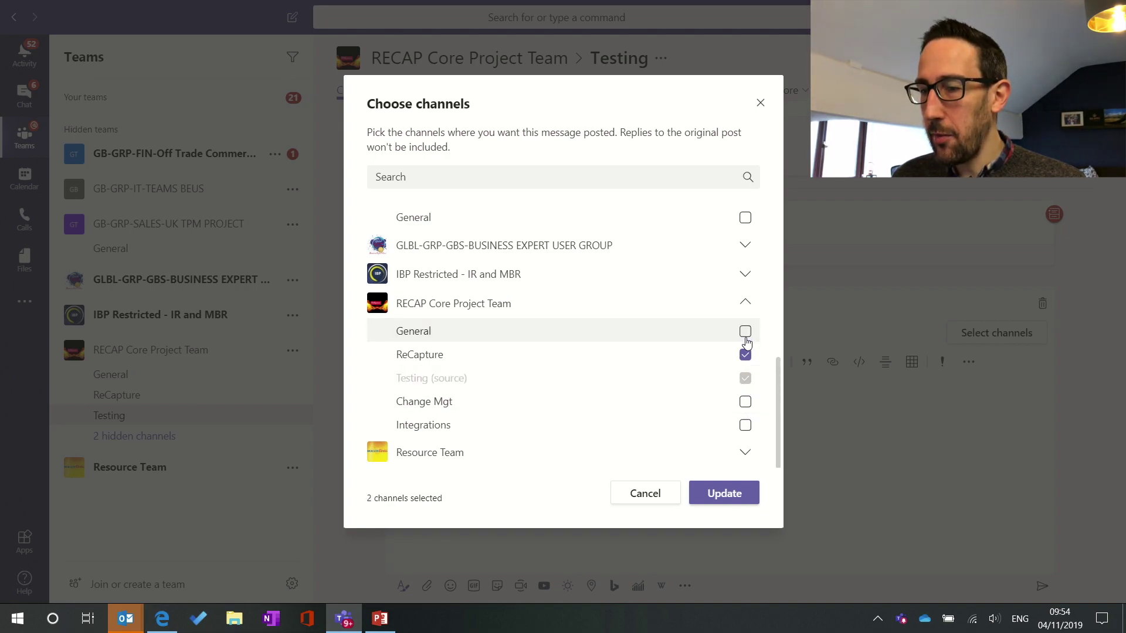
{"action": "left_click", "coordinate": [726, 496]}
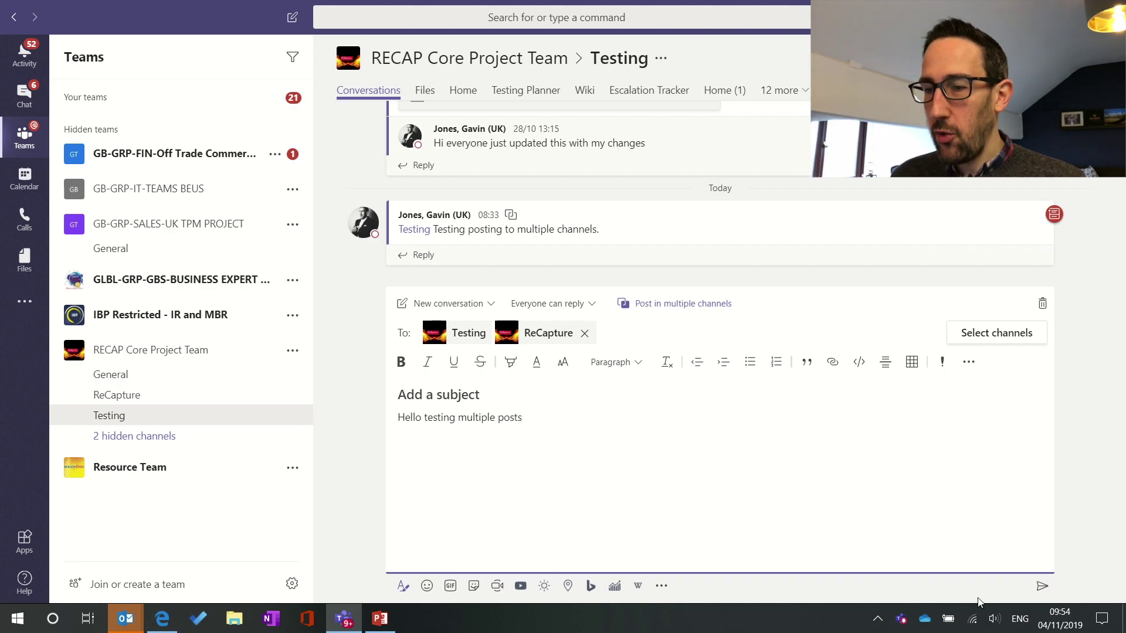
{"action": "left_click", "coordinate": [1041, 586]}
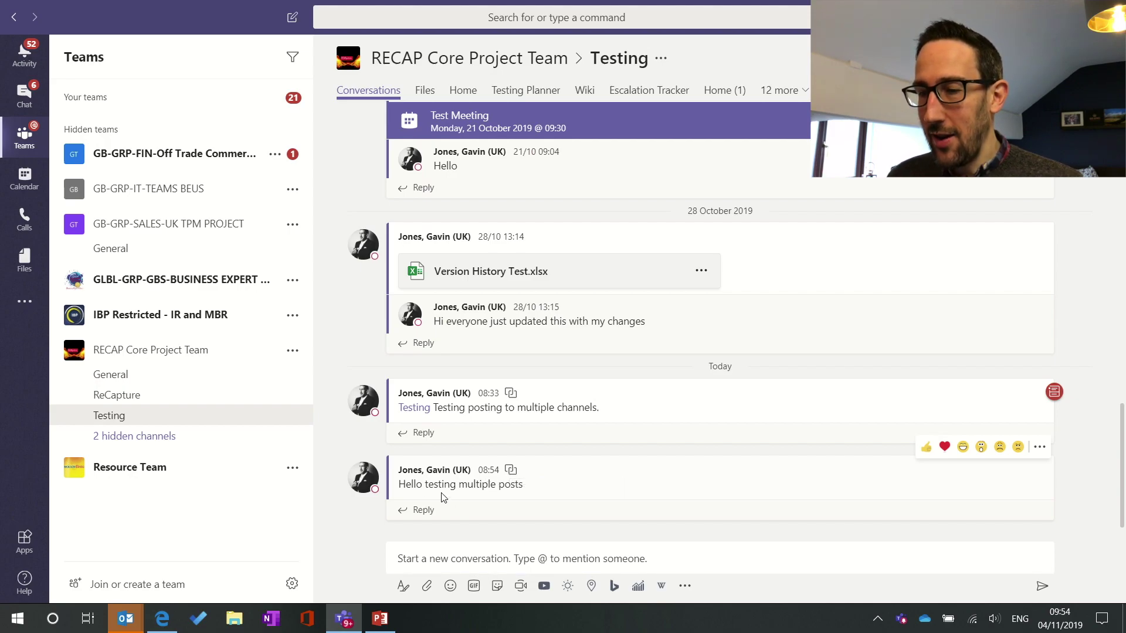
- Examine the sent post's multi-channel marker and message options, check its copy in the ReCapture channel, and return to Testing
{"action": "right_click", "coordinate": [512, 475]}
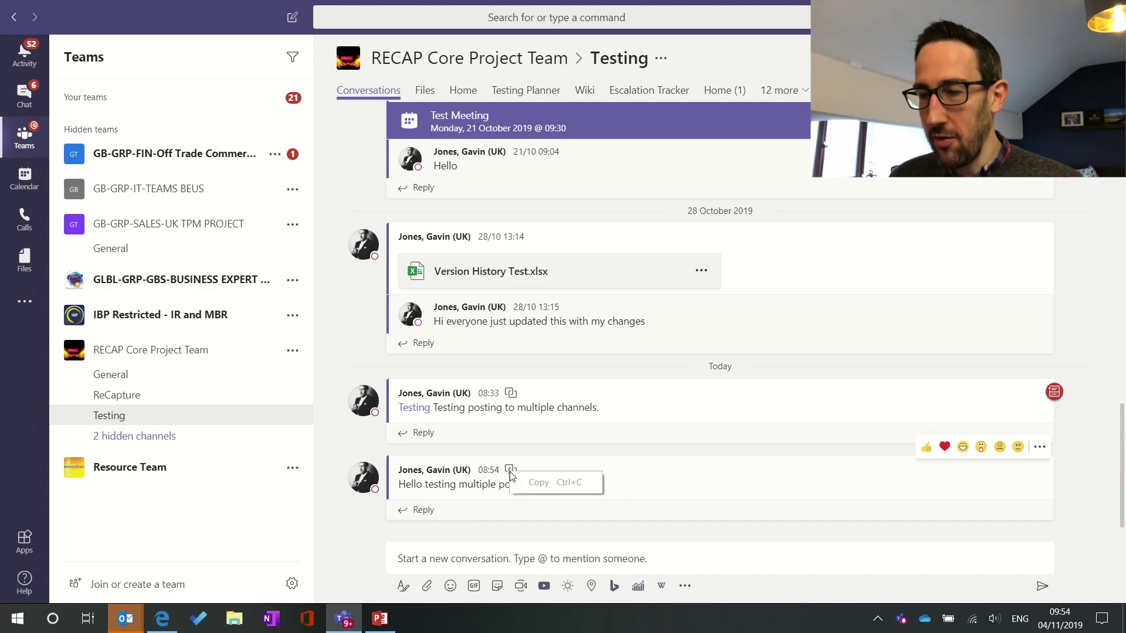
{"action": "left_click", "coordinate": [510, 475]}
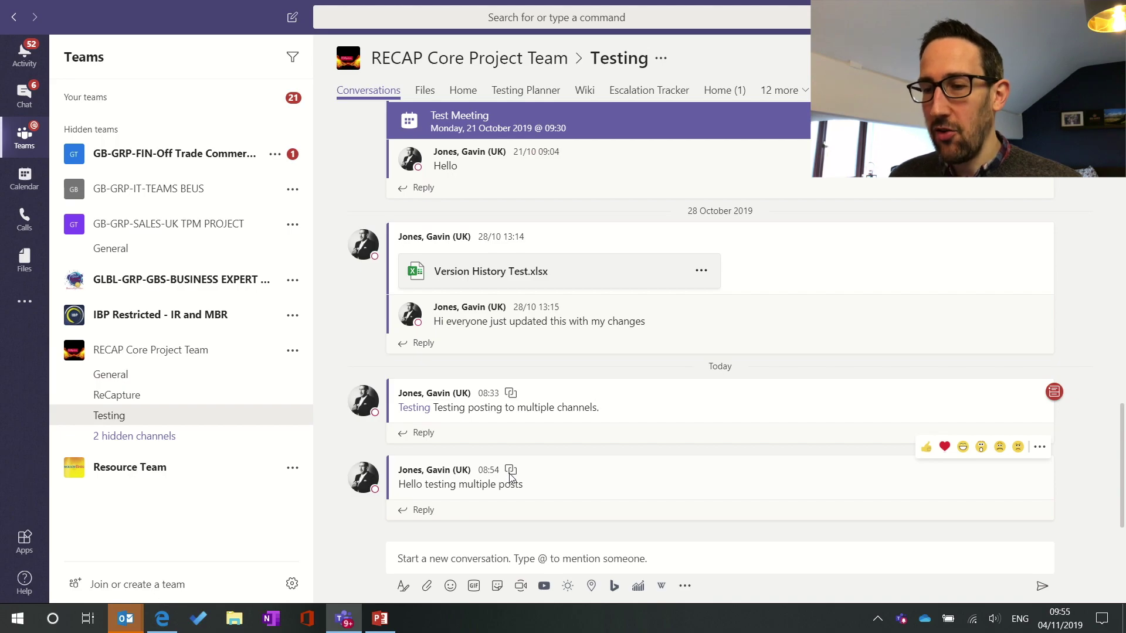
{"action": "left_click", "coordinate": [1040, 448]}
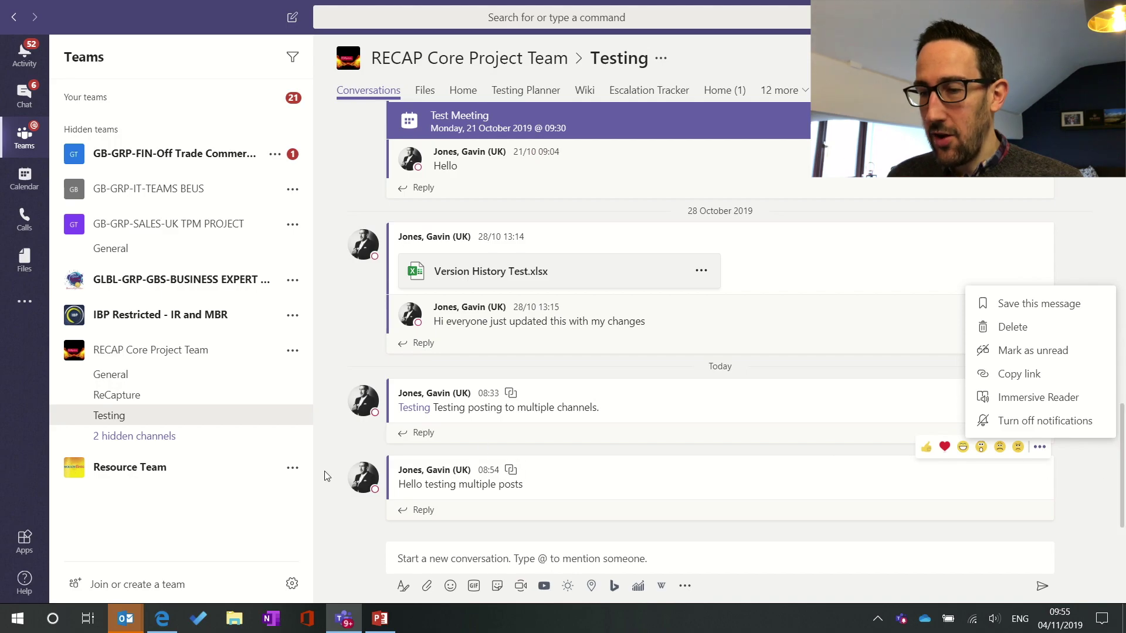
{"action": "left_click", "coordinate": [126, 397]}
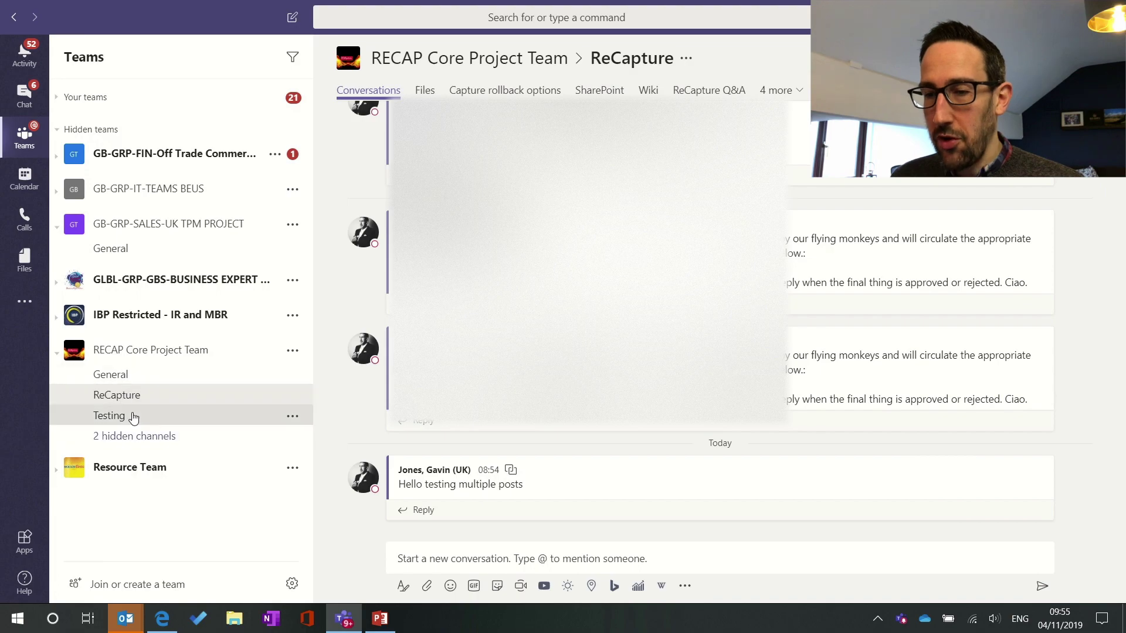
{"action": "left_click", "coordinate": [111, 416]}
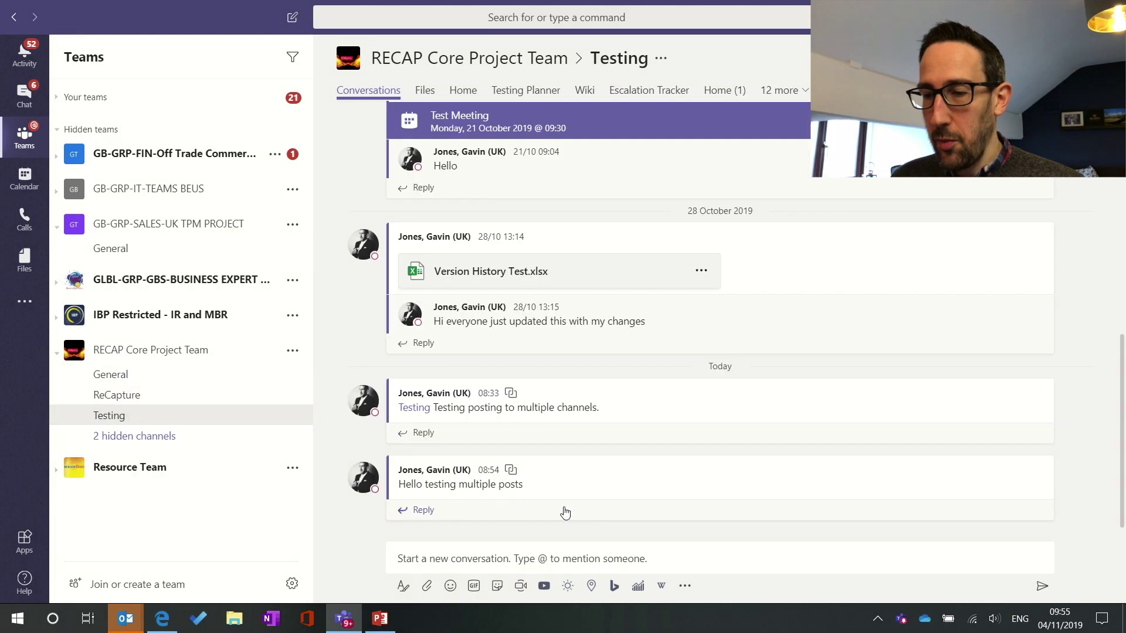
- Start an expanded new conversation in Testing that mentions the Testing channel, followed by the message "Hello"
{"action": "left_click", "coordinate": [403, 585]}
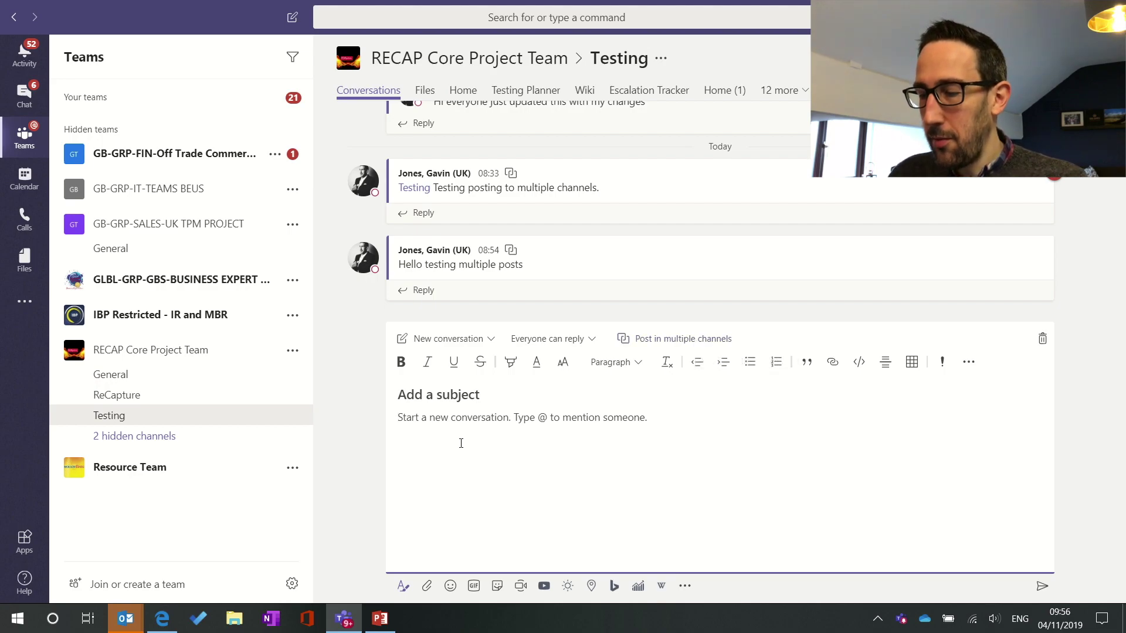
{"action": "type", "text": "@"}
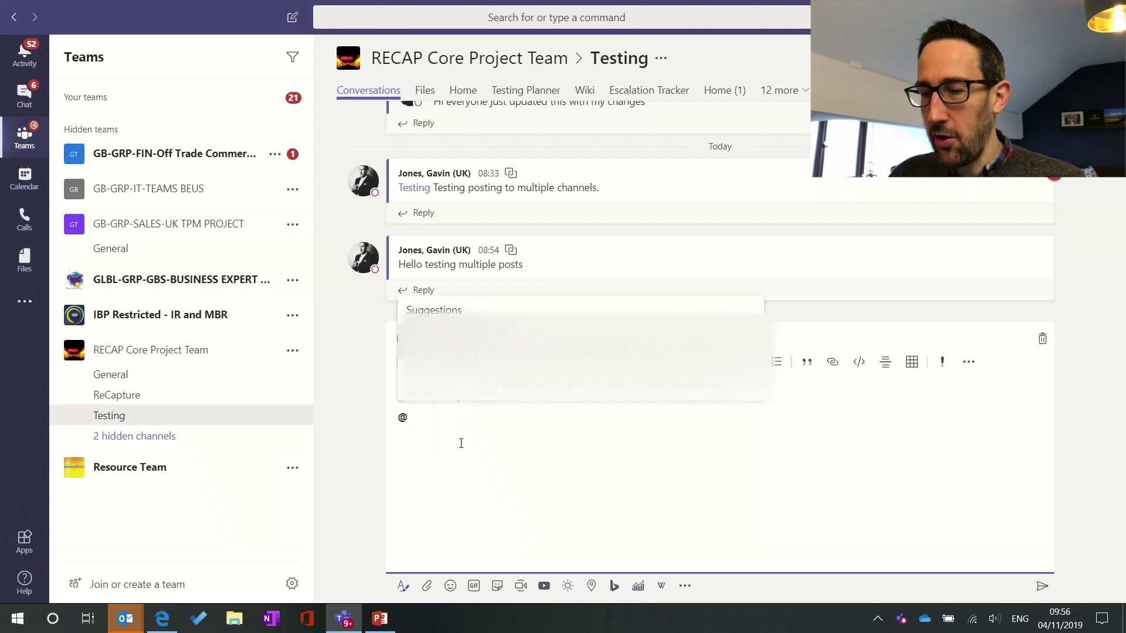
{"action": "type", "text": "chann"}
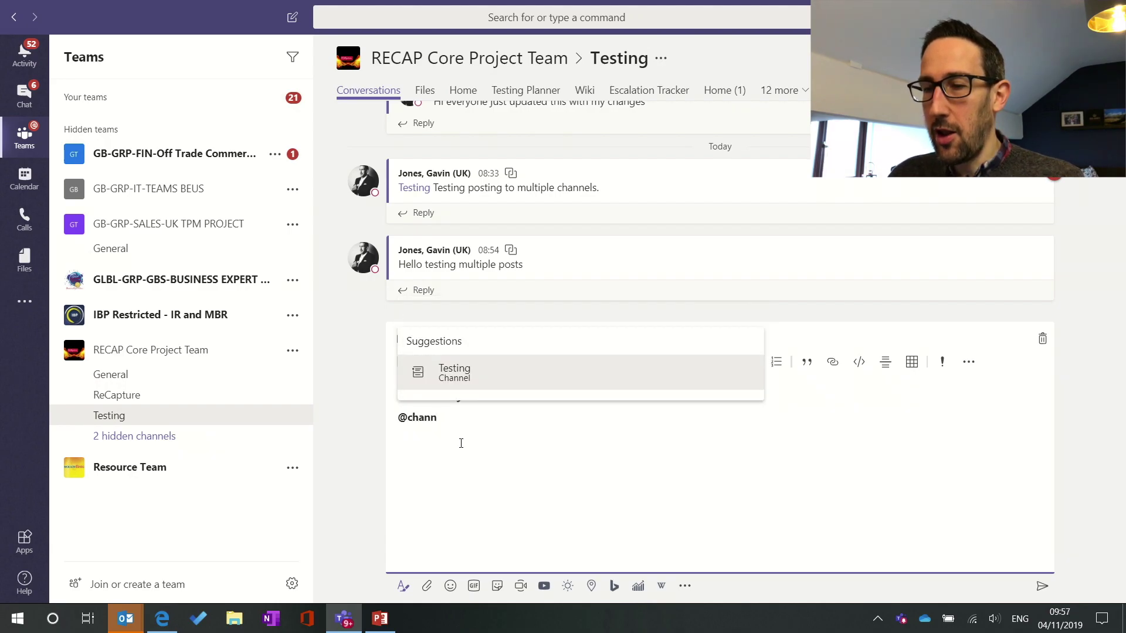
{"action": "key", "text": "Return"}
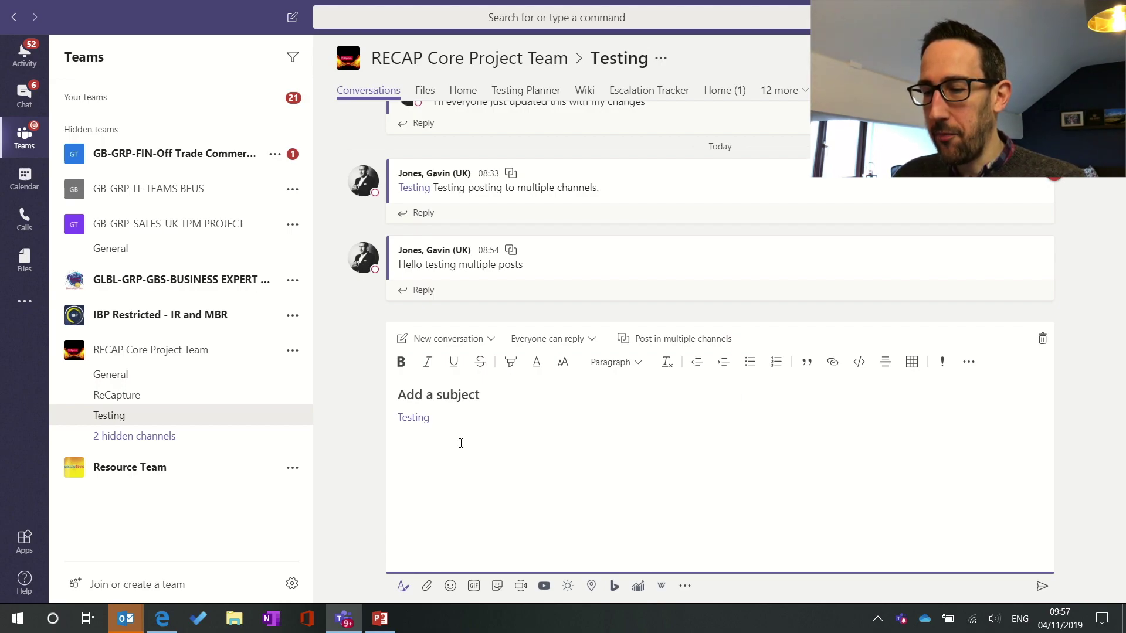
{"action": "type", "text": "Tes"}
{"action": "key", "text": "BackSpace"}
{"action": "key", "text": "BackSpace"}
{"action": "key", "text": "BackSpace"}
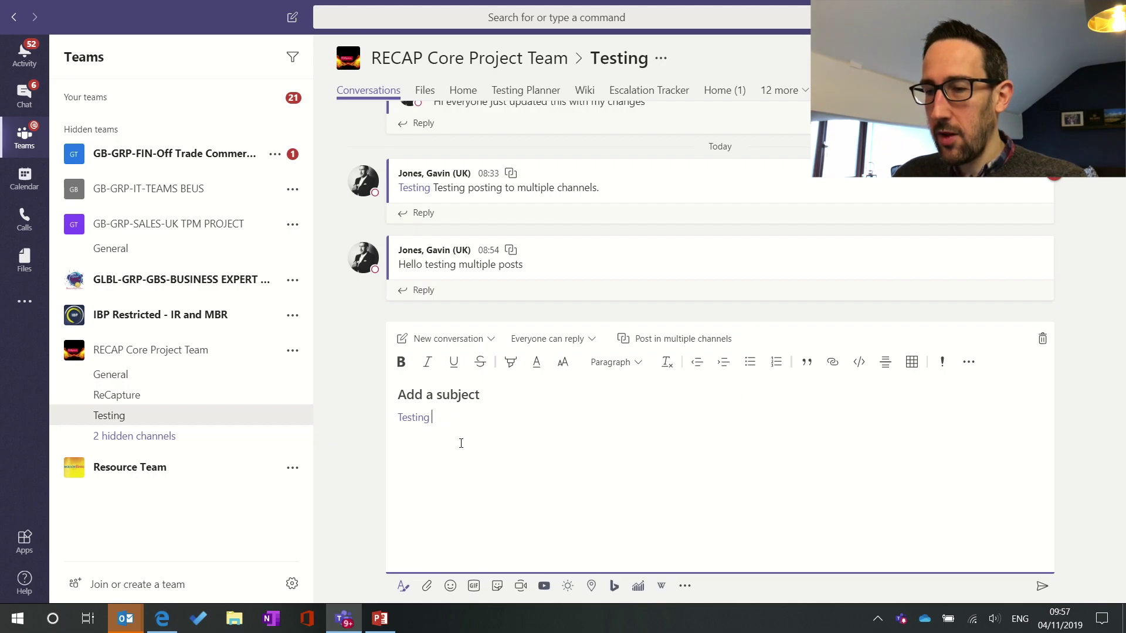
{"action": "type", "text": "Hello"}
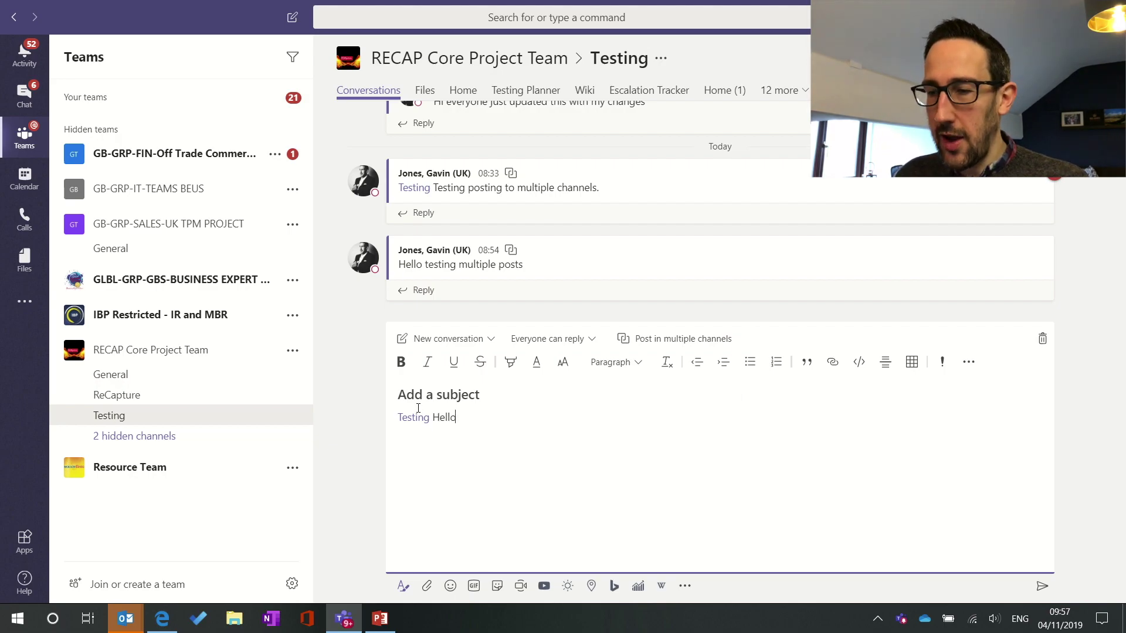
- Enable posting in multiple channels, add ReCapture of RECAP Core Project Team as an extra destination, and send the post
{"action": "left_click", "coordinate": [673, 340]}
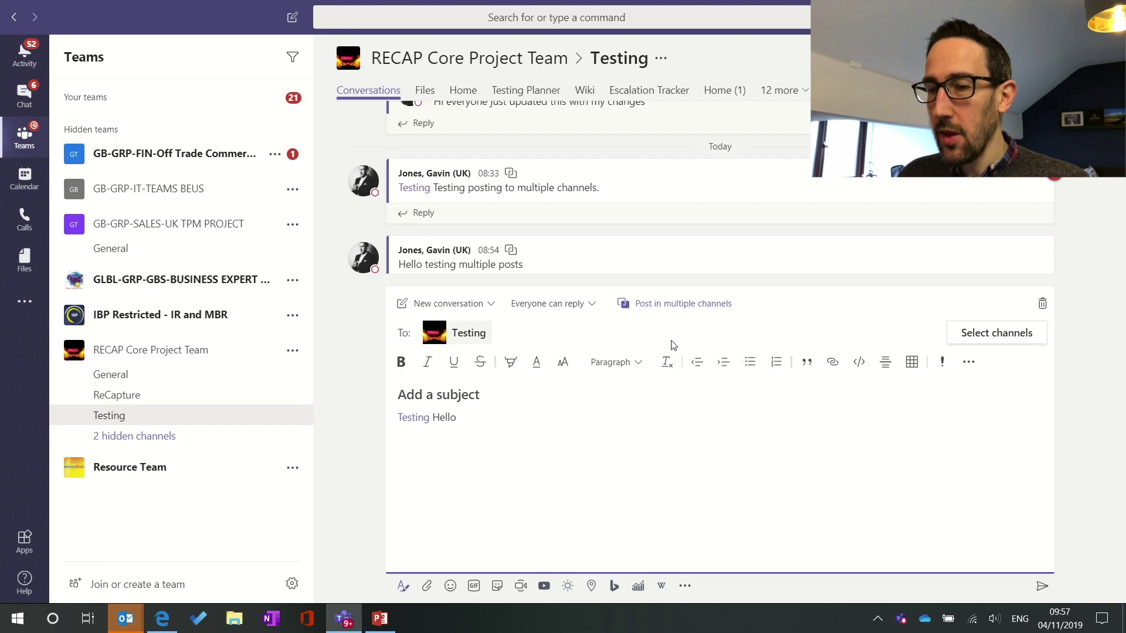
{"action": "left_click", "coordinate": [981, 331]}
{"action": "scroll", "coordinate": [639, 427], "scroll_direction": "down", "scroll_amount": 5}
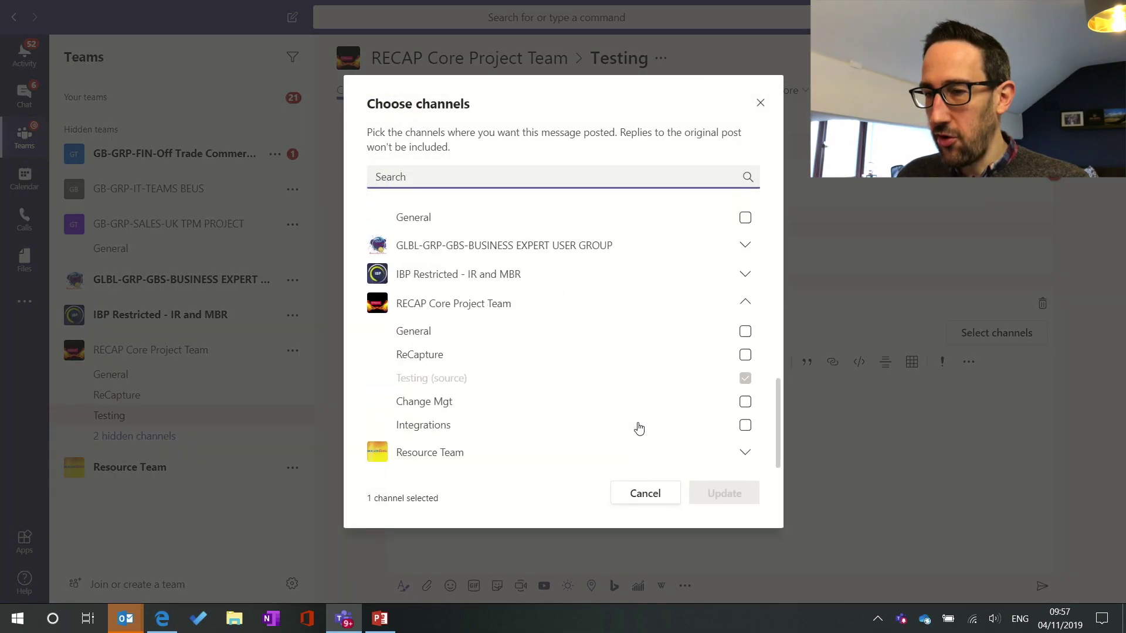
{"action": "left_click", "coordinate": [745, 354]}
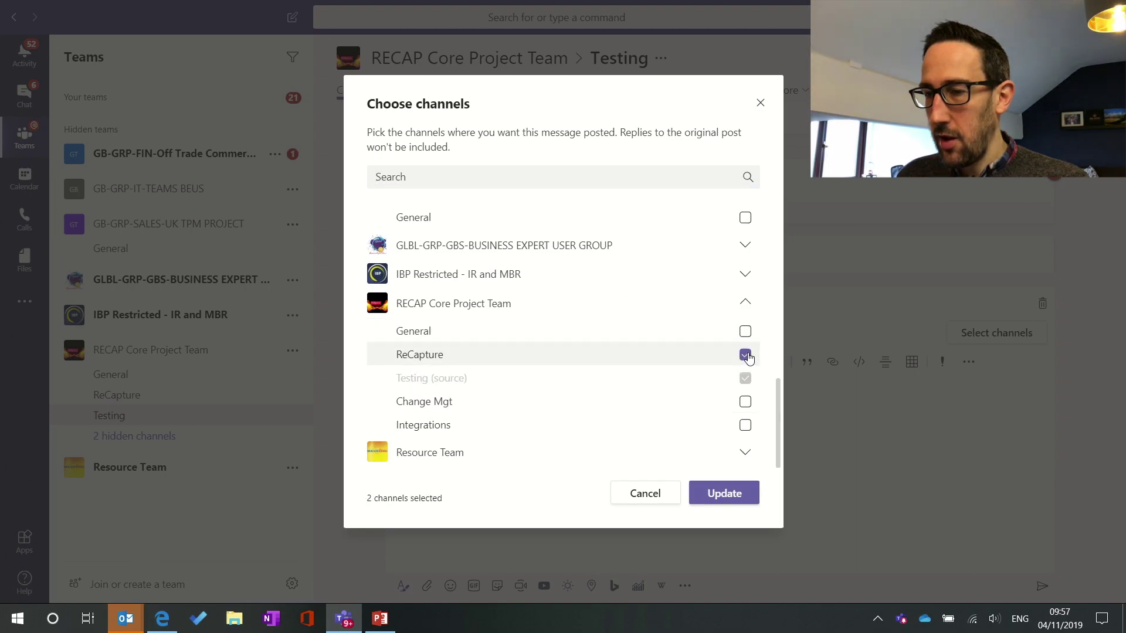
{"action": "left_click", "coordinate": [732, 498]}
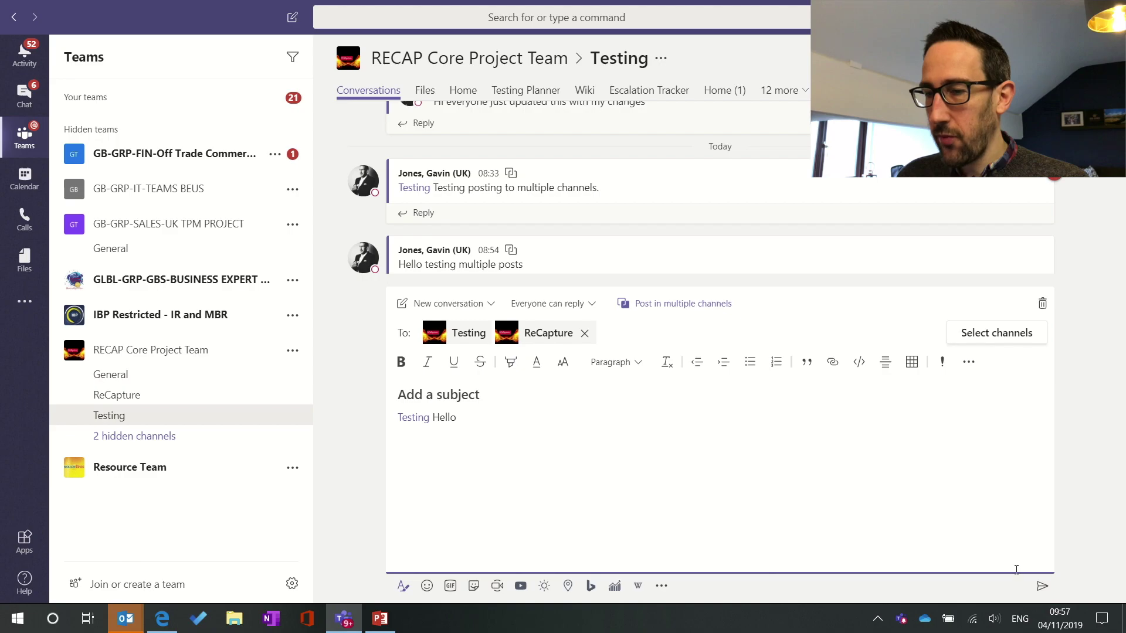
{"action": "left_click", "coordinate": [1042, 585]}
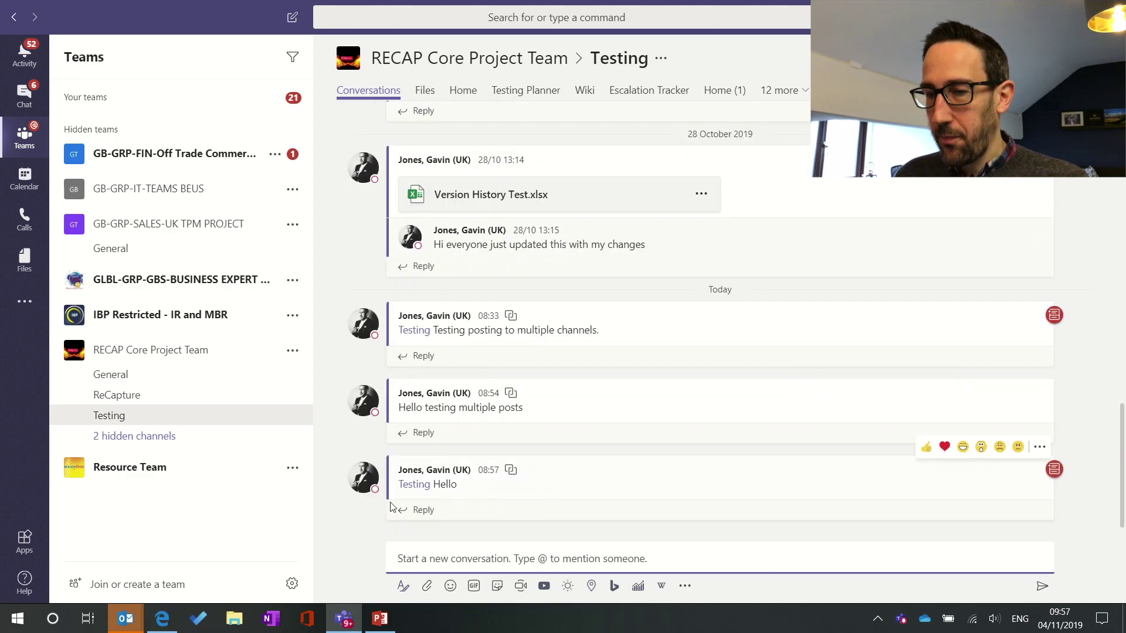
- Inspect the Testing mention in the sent post and in its ReCapture copy, and follow the mention back to Testing
{"action": "mouse_move", "coordinate": [416, 491]}
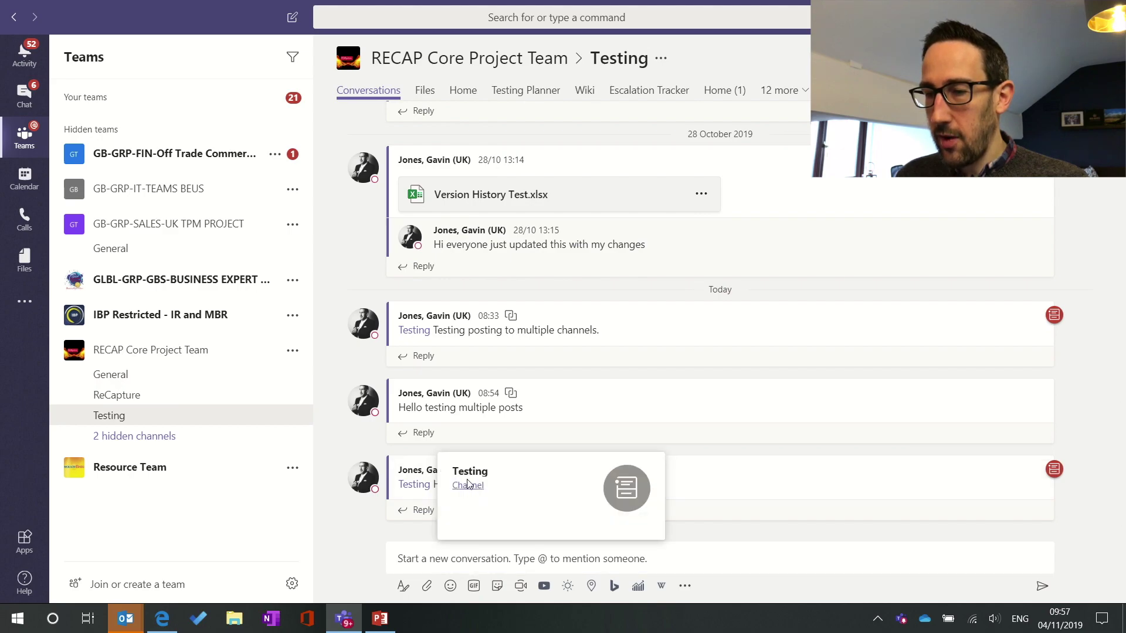
{"action": "left_click", "coordinate": [157, 396]}
{"action": "mouse_move", "coordinate": [509, 496]}
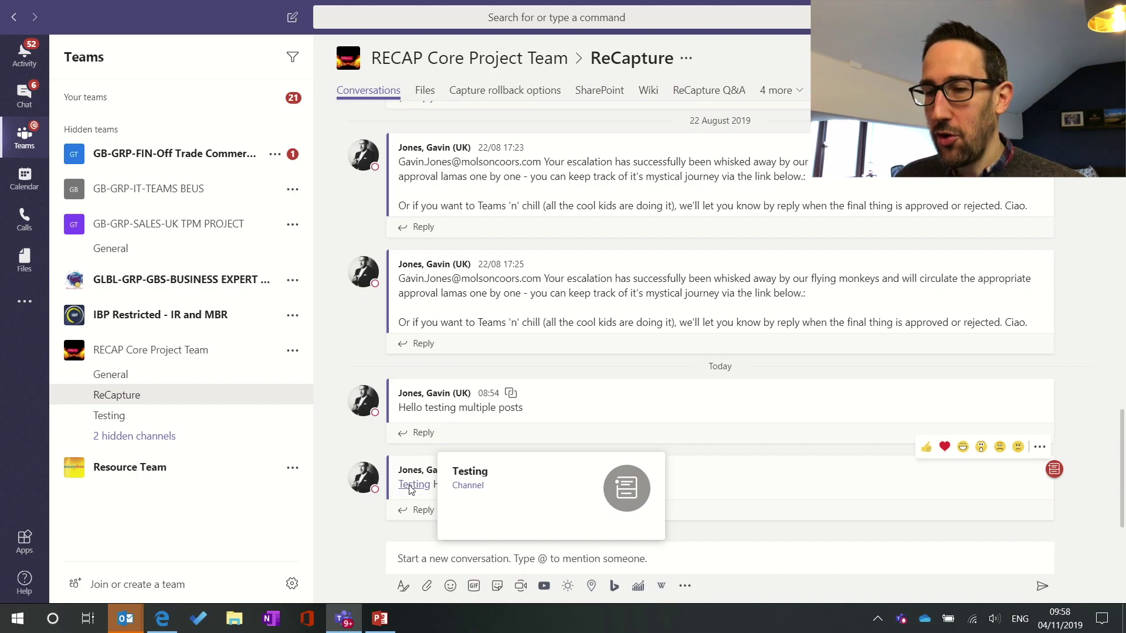
{"action": "left_click", "coordinate": [467, 487]}
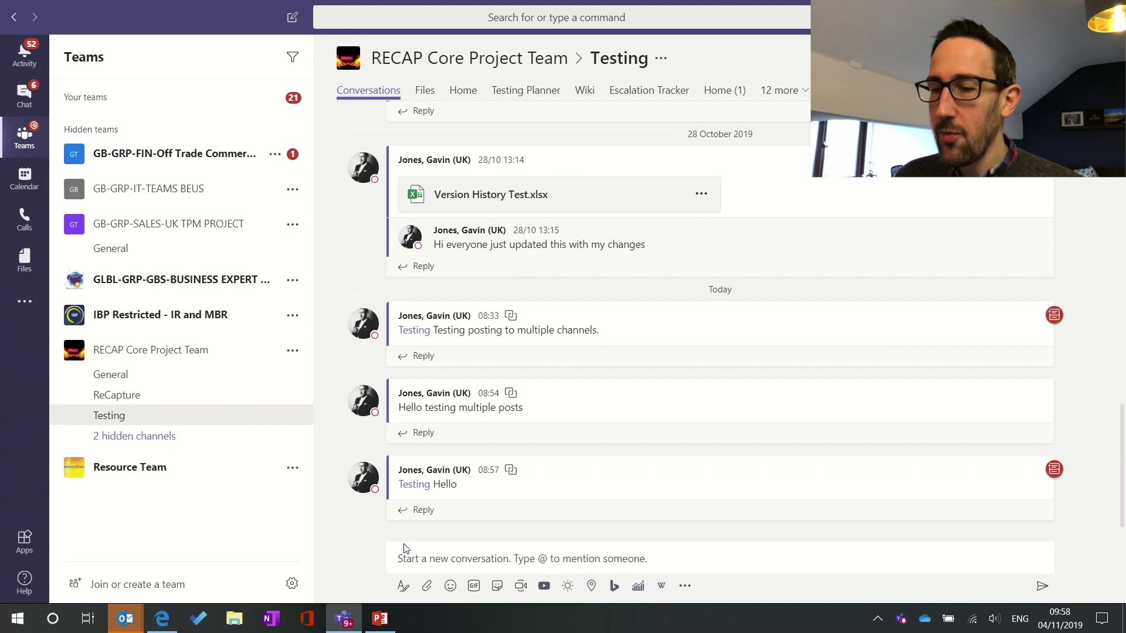
- Start another expanded conversation in Testing with the message "Test" and enable posting in multiple channels
{"action": "left_click", "coordinate": [402, 586]}
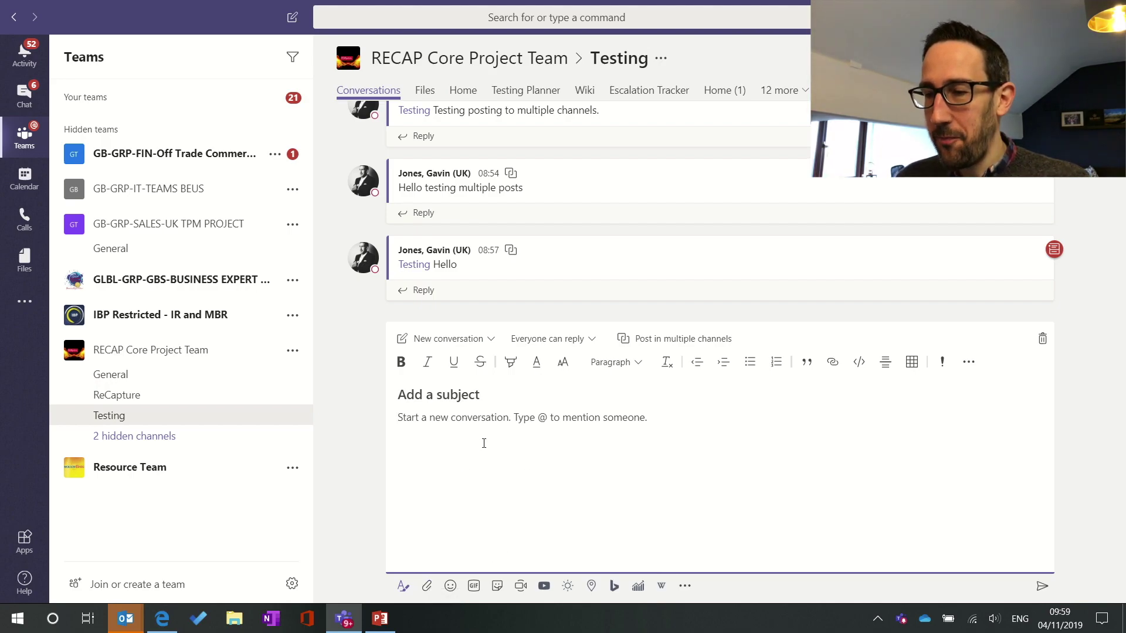
{"action": "type", "text": "Test"}
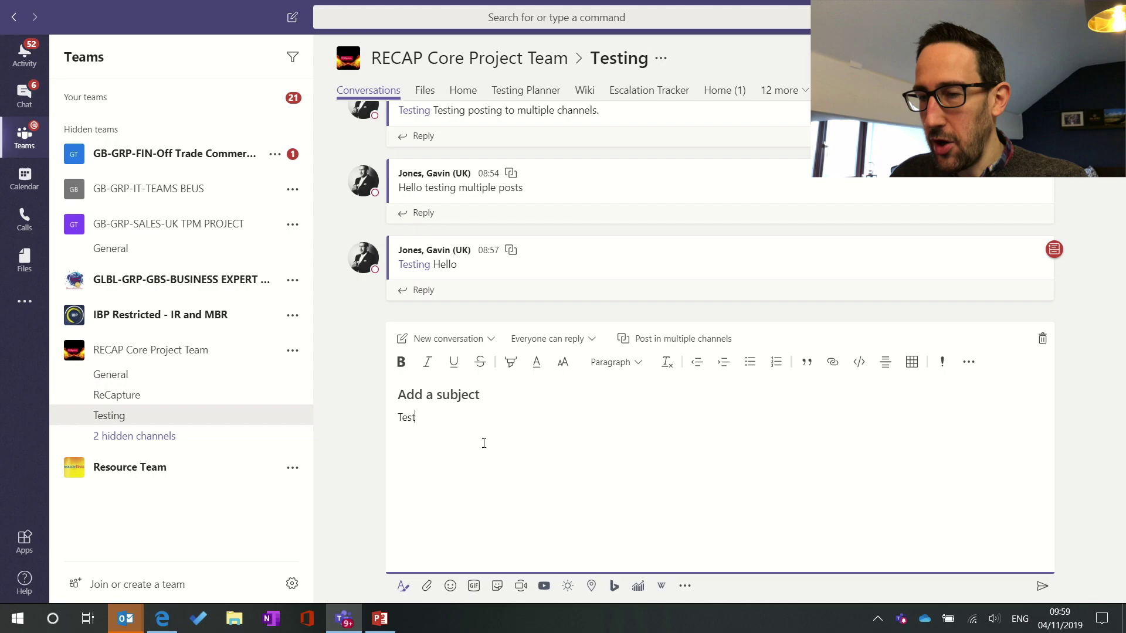
{"action": "left_click", "coordinate": [689, 338]}
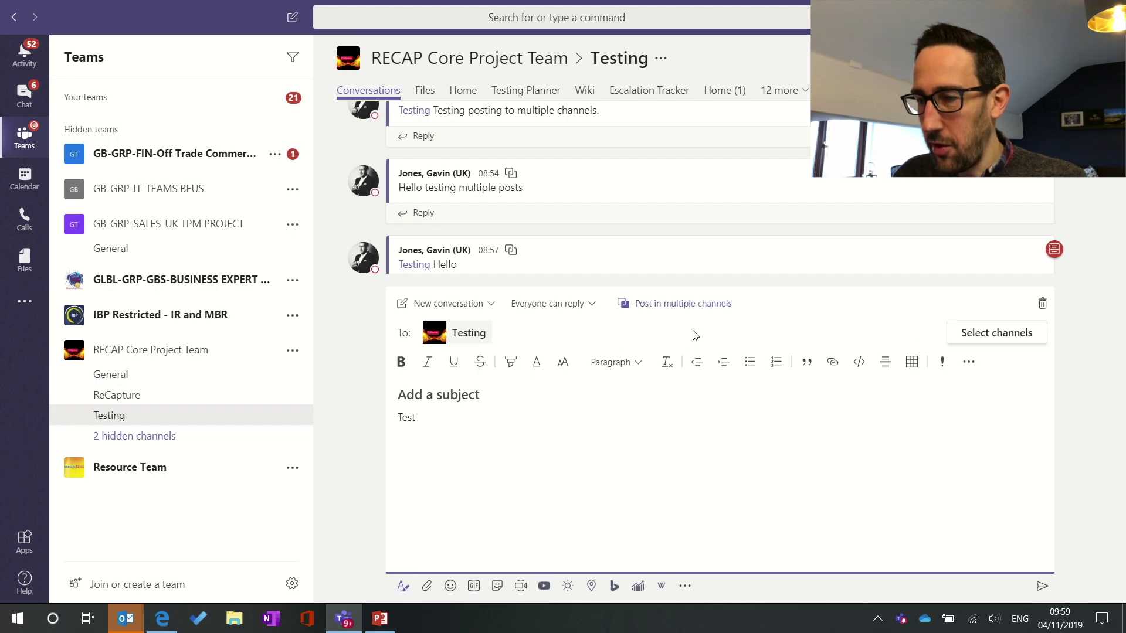
- Try adding ReCapture of RECAP Core Project Team as an extra destination and remove it from the recipients again
{"action": "left_click", "coordinate": [1000, 332]}
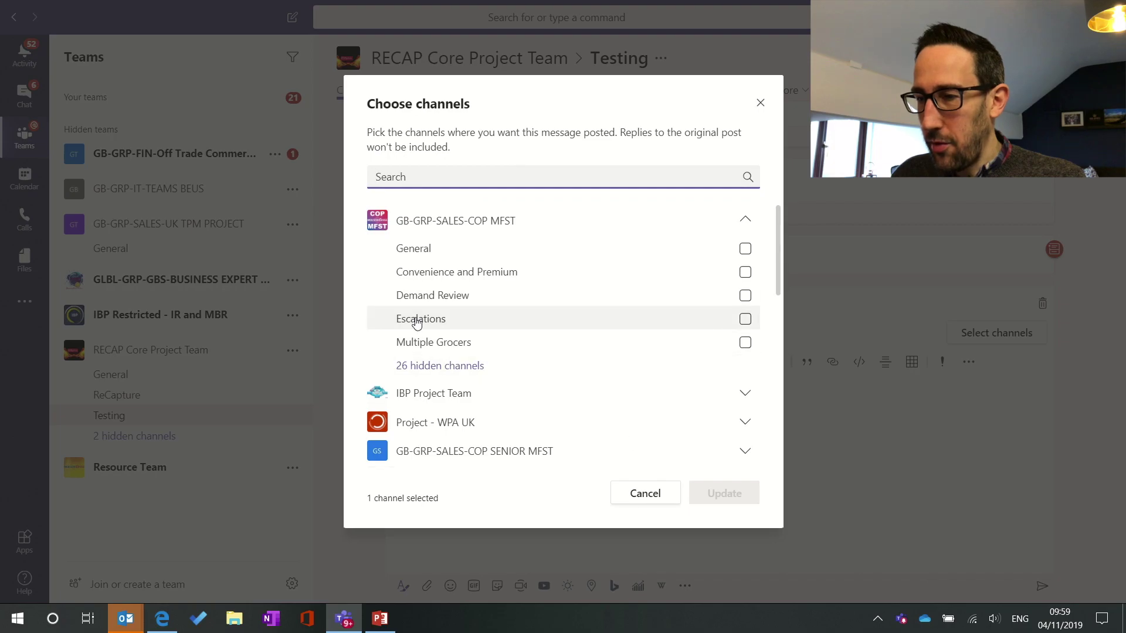
{"action": "left_click", "coordinate": [740, 226]}
{"action": "scroll", "coordinate": [652, 380], "scroll_direction": "down", "scroll_amount": 5}
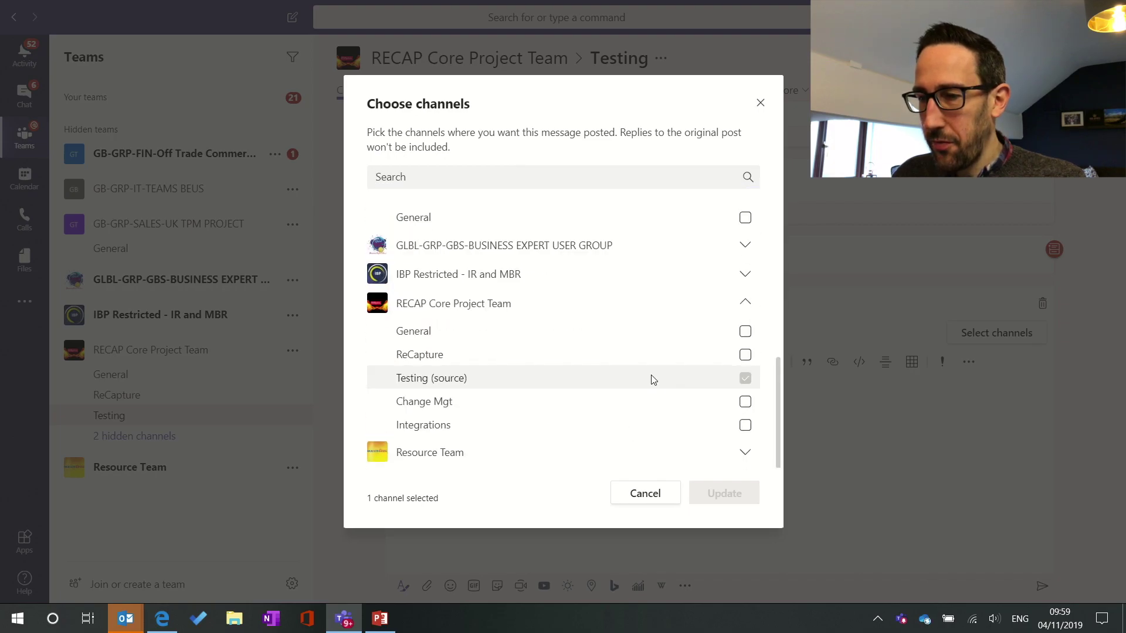
{"action": "left_click", "coordinate": [745, 355]}
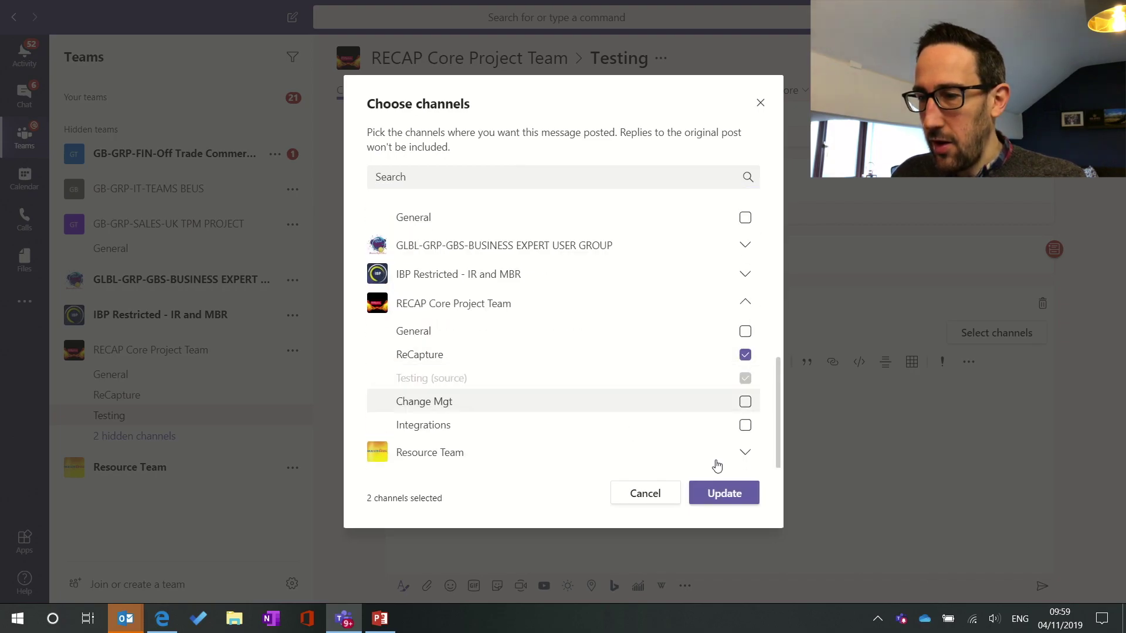
{"action": "left_click", "coordinate": [719, 493]}
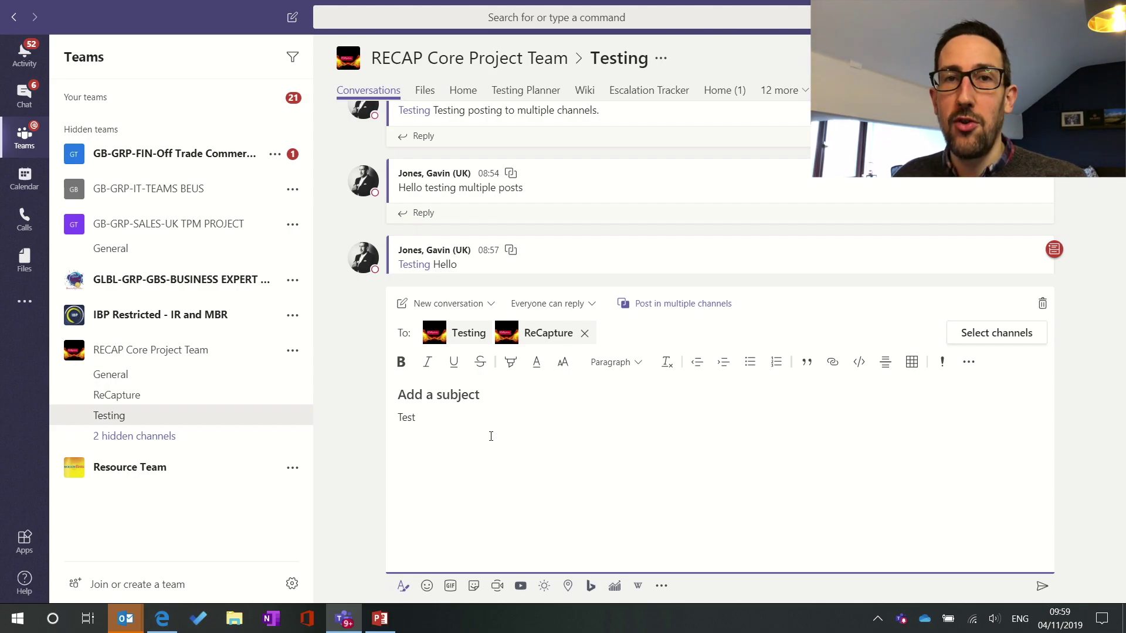
{"action": "left_click", "coordinate": [584, 333]}
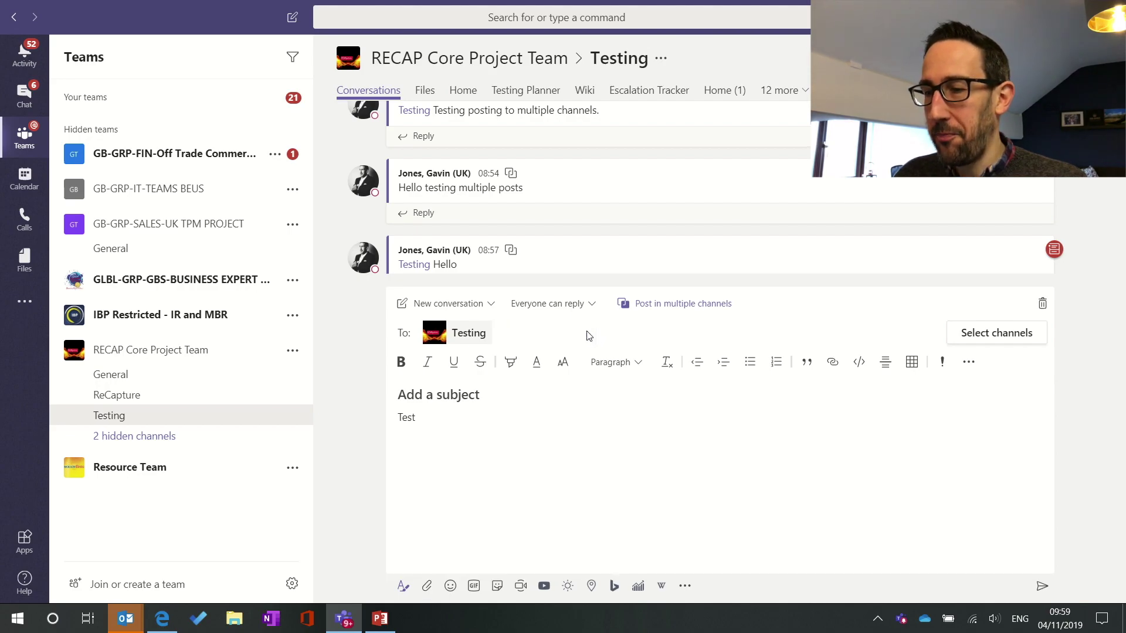
- Attach File 1.xlsx to the post as a shared link from Test Folder 1 in the Testing channel's files
{"action": "left_click", "coordinate": [426, 588]}
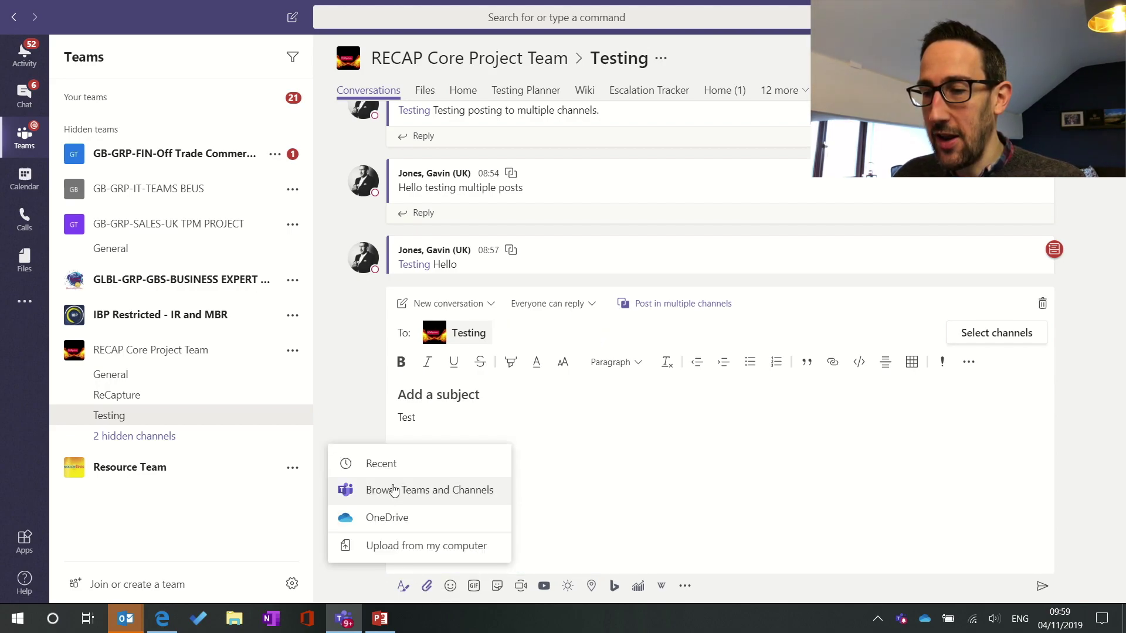
{"action": "left_click", "coordinate": [432, 490]}
{"action": "left_click", "coordinate": [264, 476]}
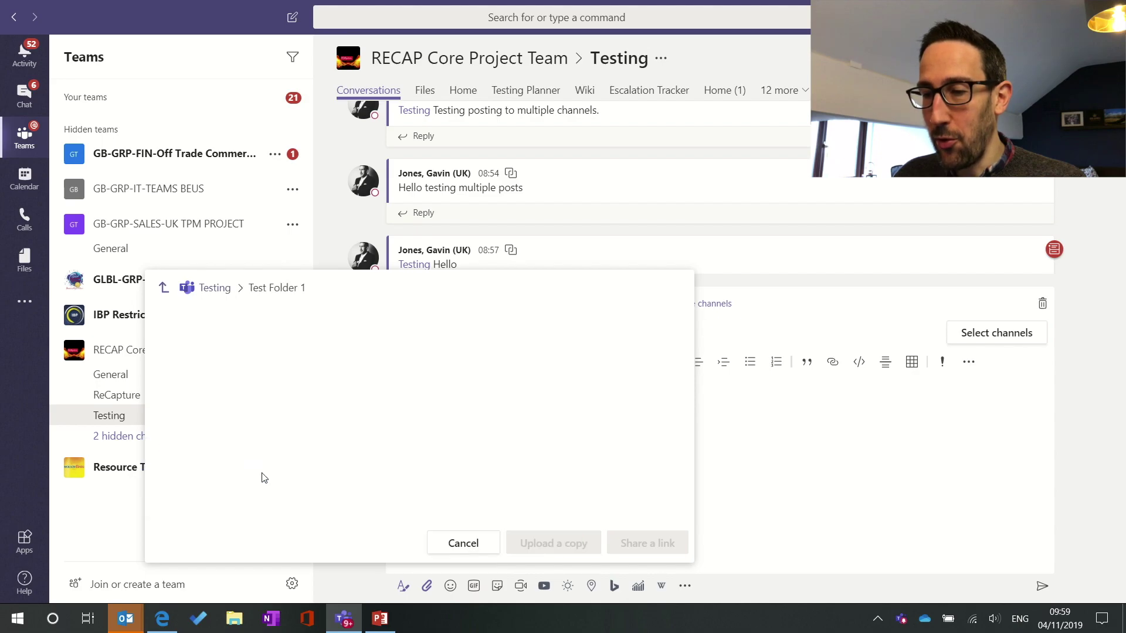
{"action": "left_click", "coordinate": [291, 348]}
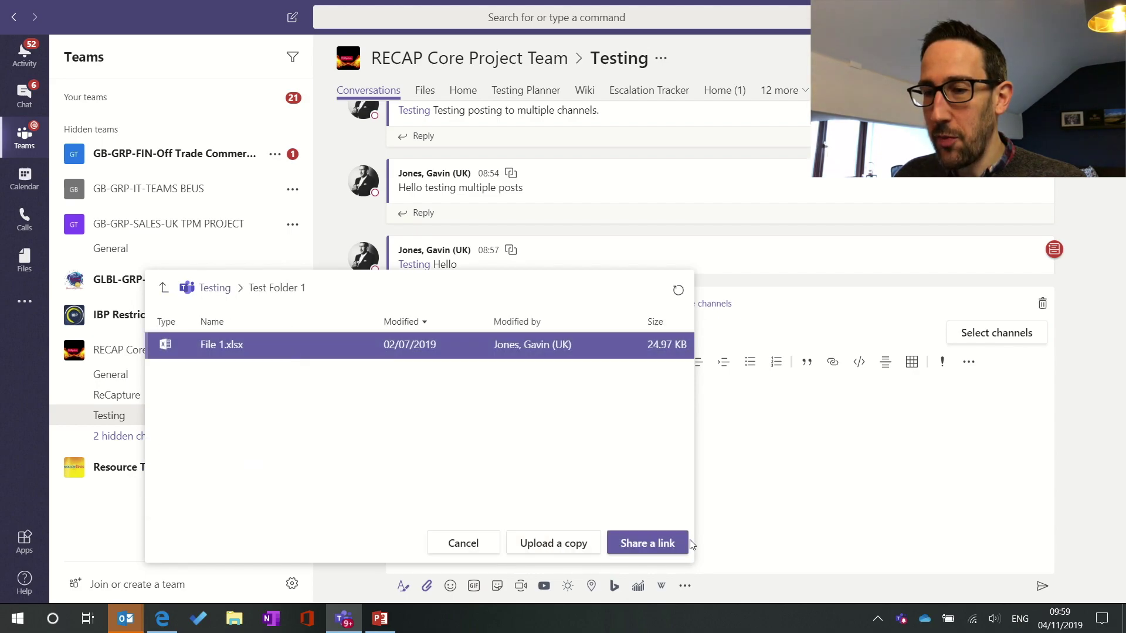
{"action": "left_click", "coordinate": [645, 544]}
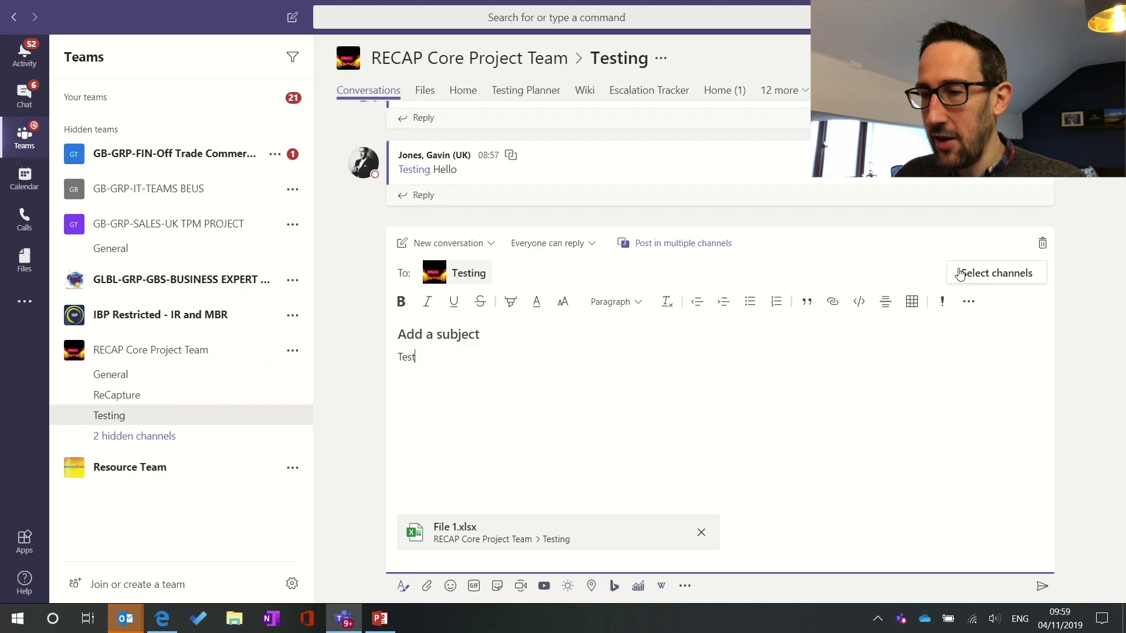
- Add ReCapture of RECAP Core Project Team as an extra destination and try to send the post with the attached file
{"action": "left_click", "coordinate": [993, 275]}
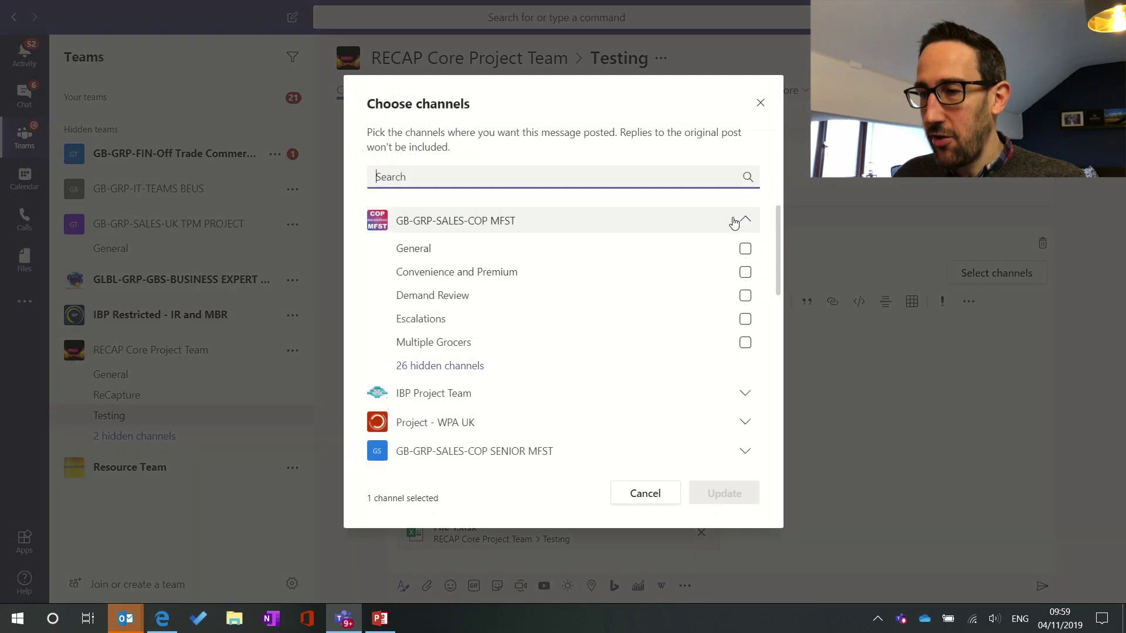
{"action": "left_click", "coordinate": [741, 219]}
{"action": "scroll", "coordinate": [647, 392], "scroll_direction": "down", "scroll_amount": 1}
{"action": "scroll", "coordinate": [647, 393], "scroll_direction": "down", "scroll_amount": 10}
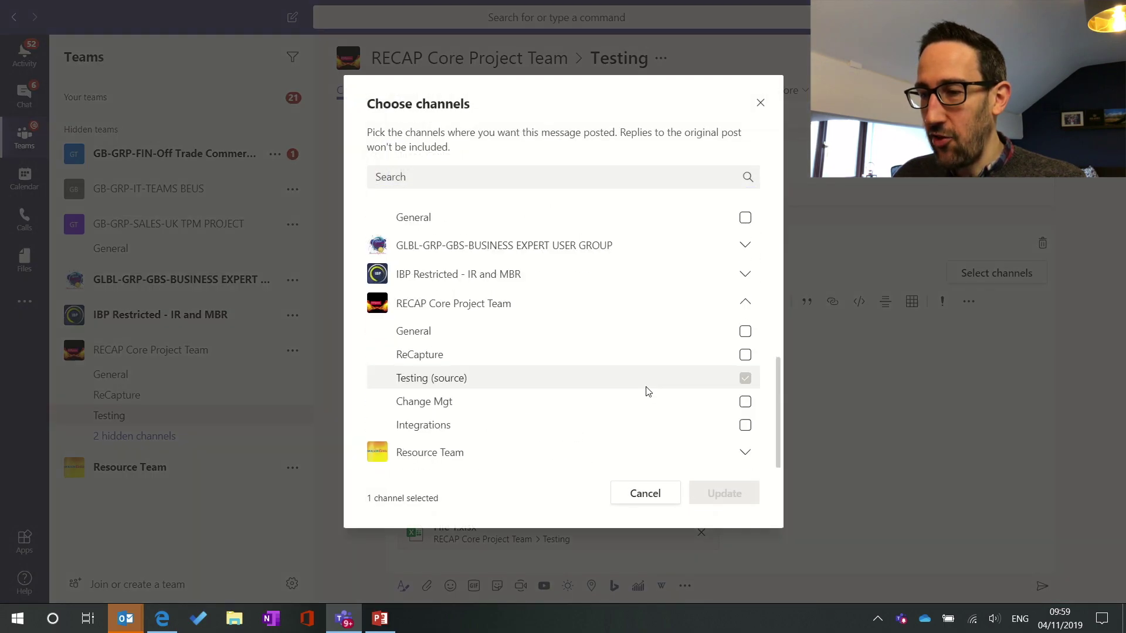
{"action": "left_click", "coordinate": [745, 354]}
{"action": "left_click", "coordinate": [726, 494]}
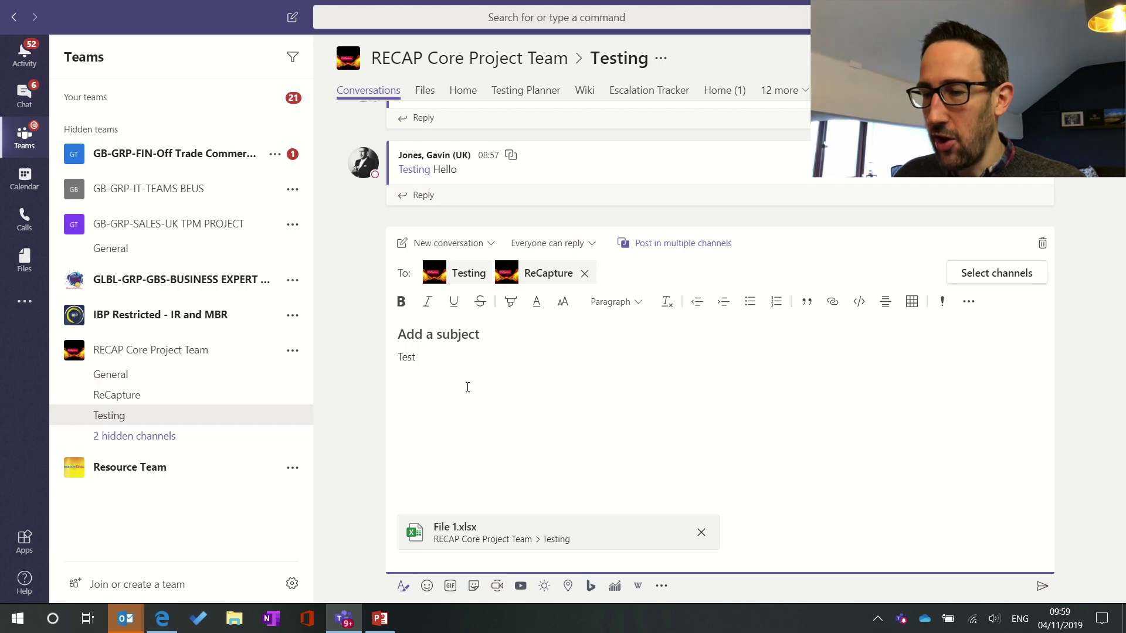
{"action": "left_click", "coordinate": [1041, 587]}
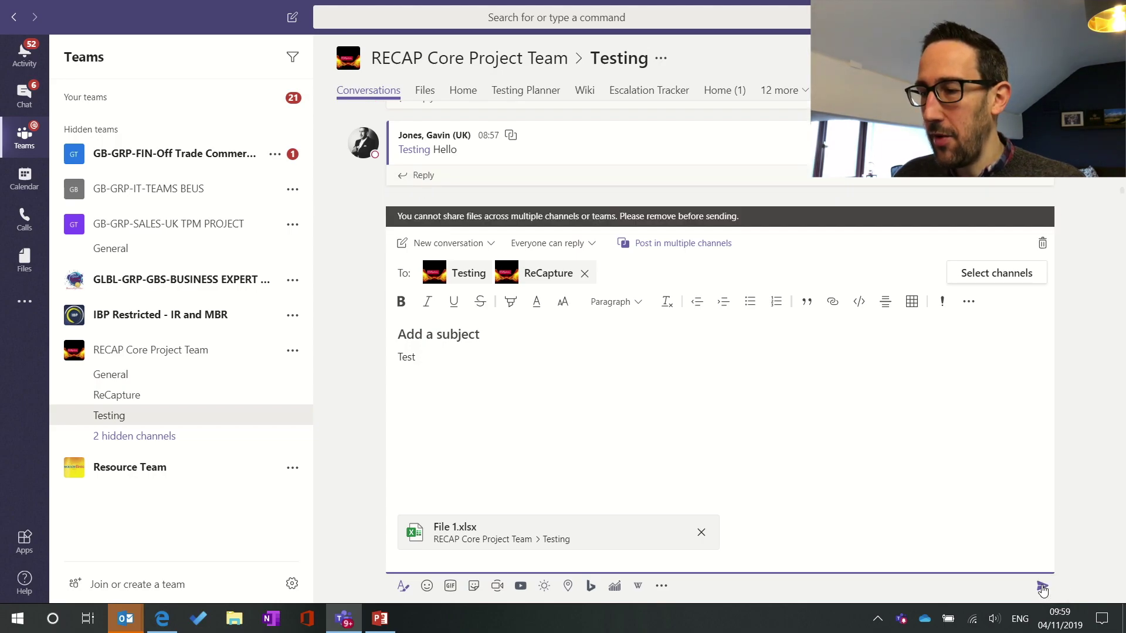